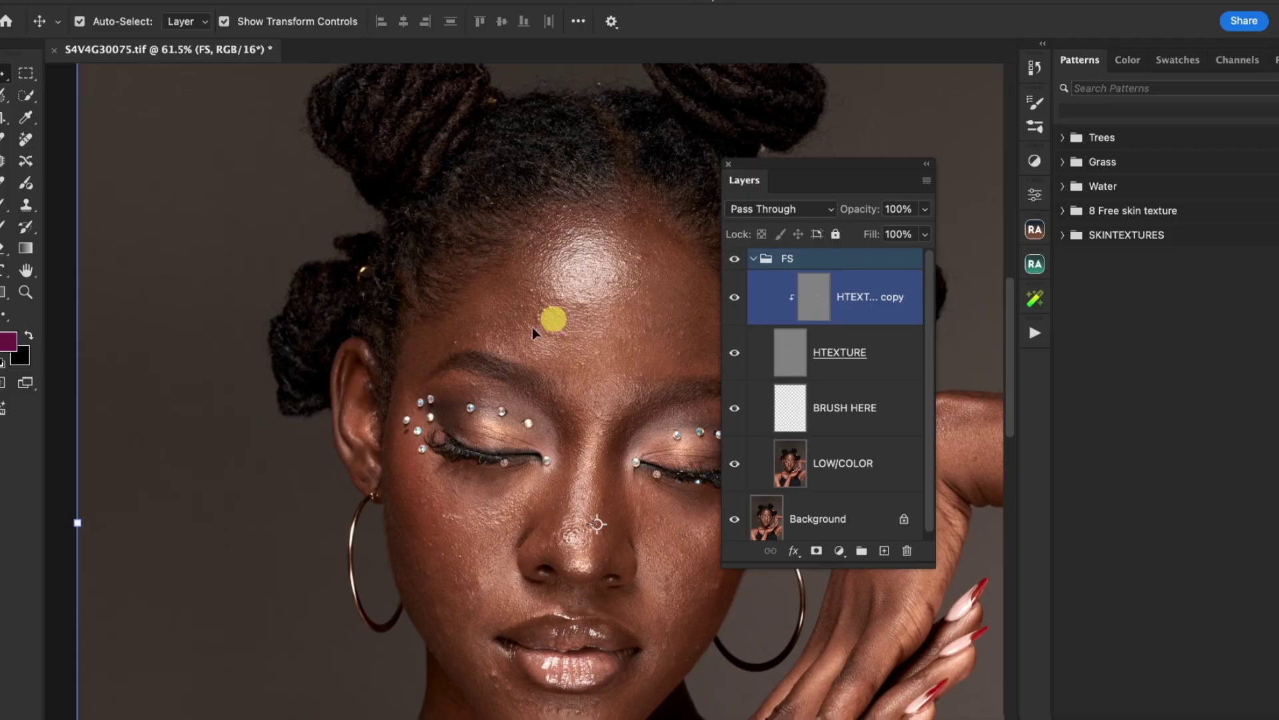
# - Select the HTEXTURE and HTEXTURE copy retouch layers in S4V4G30075.tif so they can be cleared
pyautogui.click(841, 337)
pyautogui.click(814, 296)
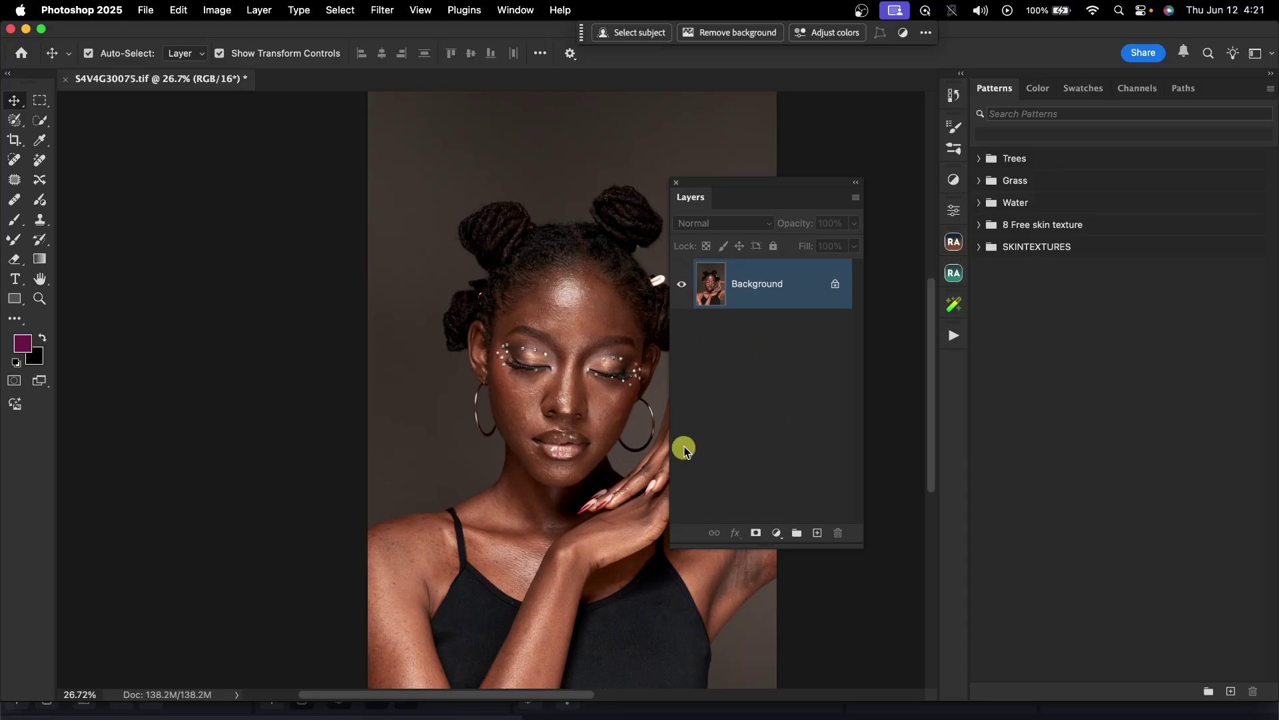
# - Show the Actions panel in list view, without Button Mode, and add an action set named FS
pyautogui.click(517, 12)
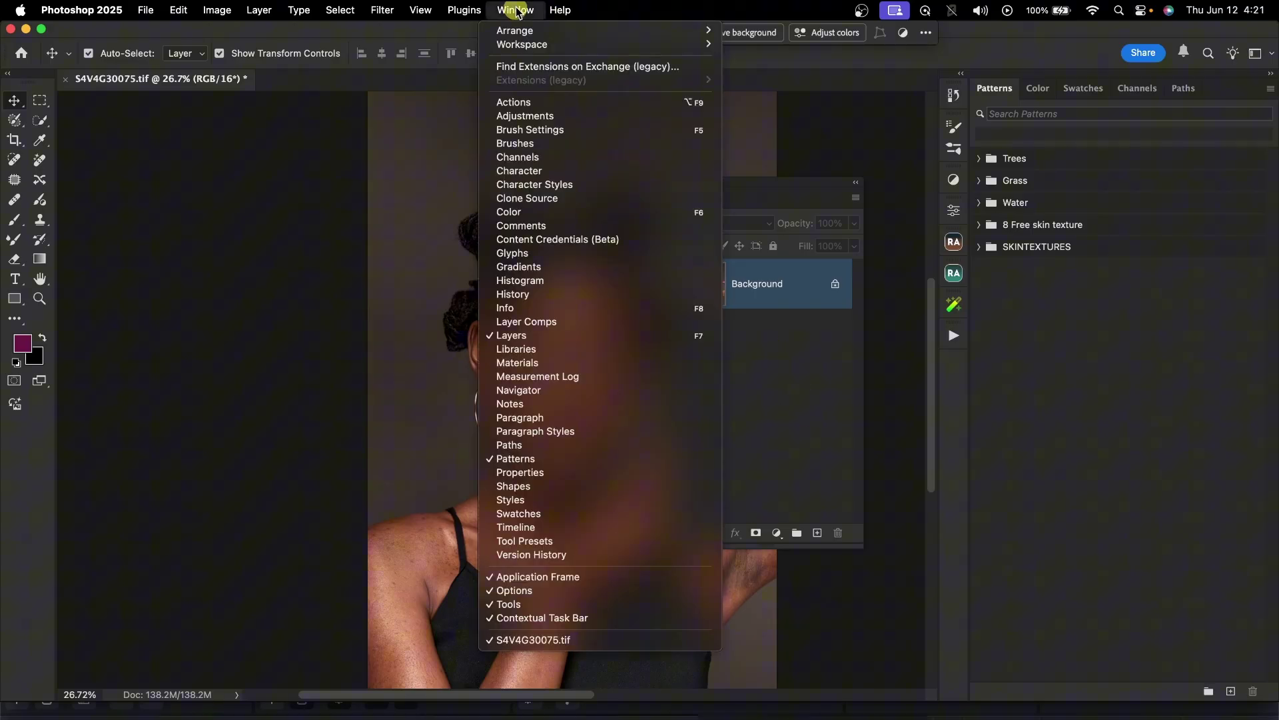
pyautogui.click(549, 104)
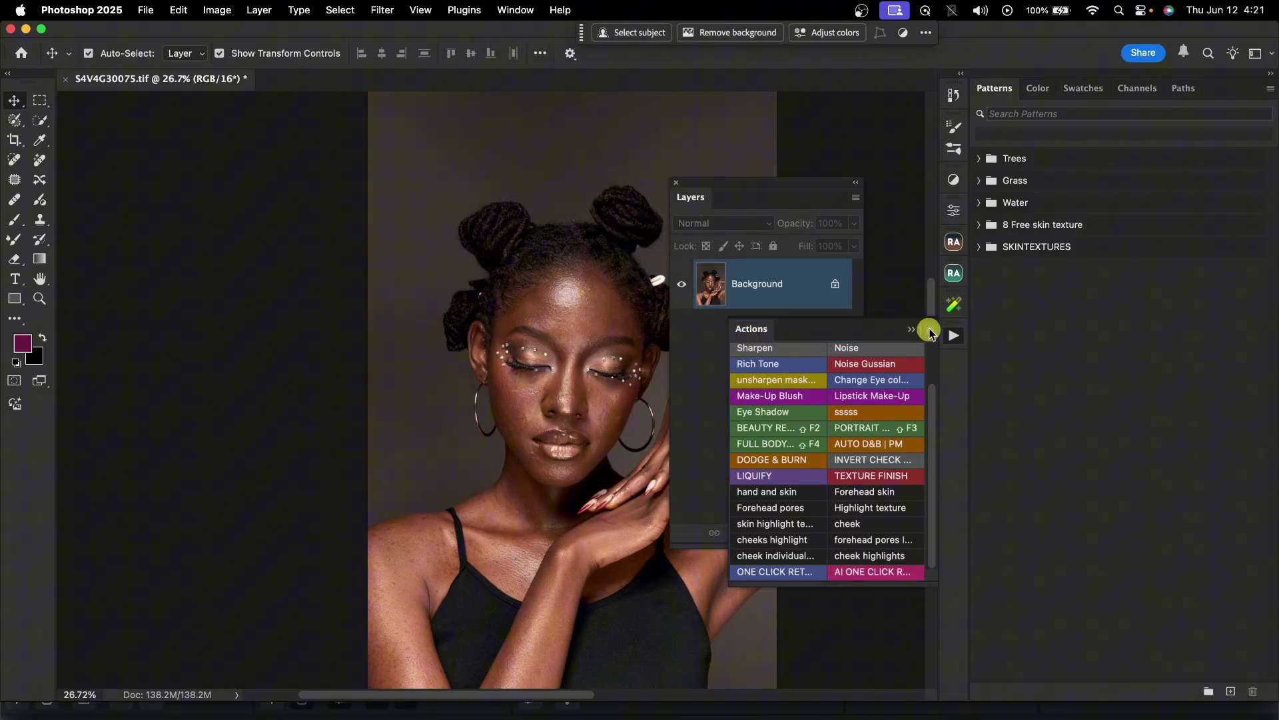
pyautogui.click(929, 330)
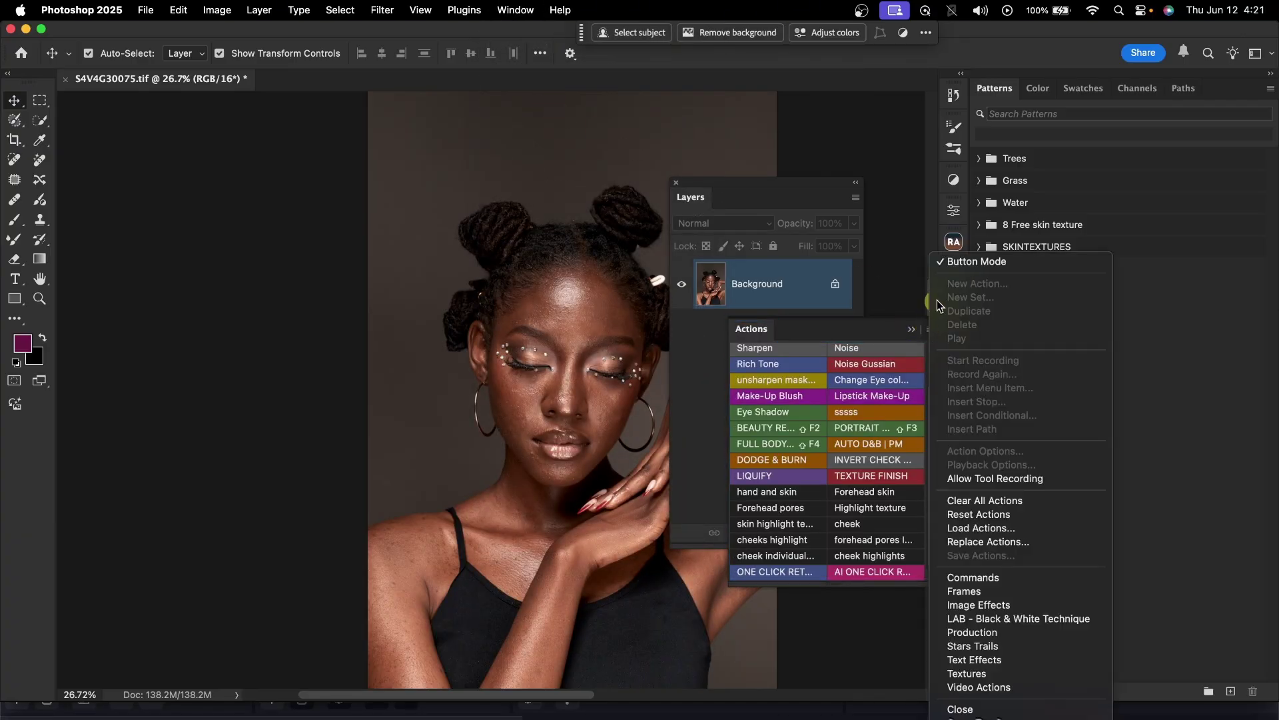
pyautogui.click(964, 262)
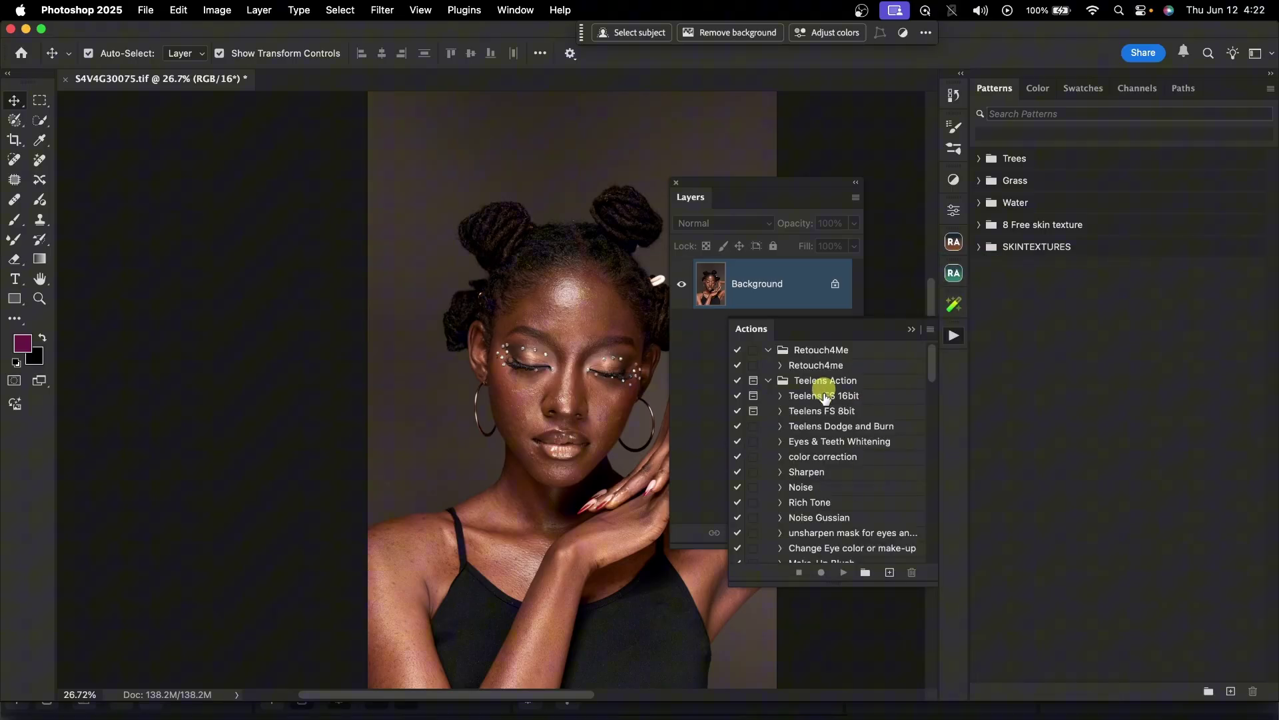
pyautogui.click(865, 573)
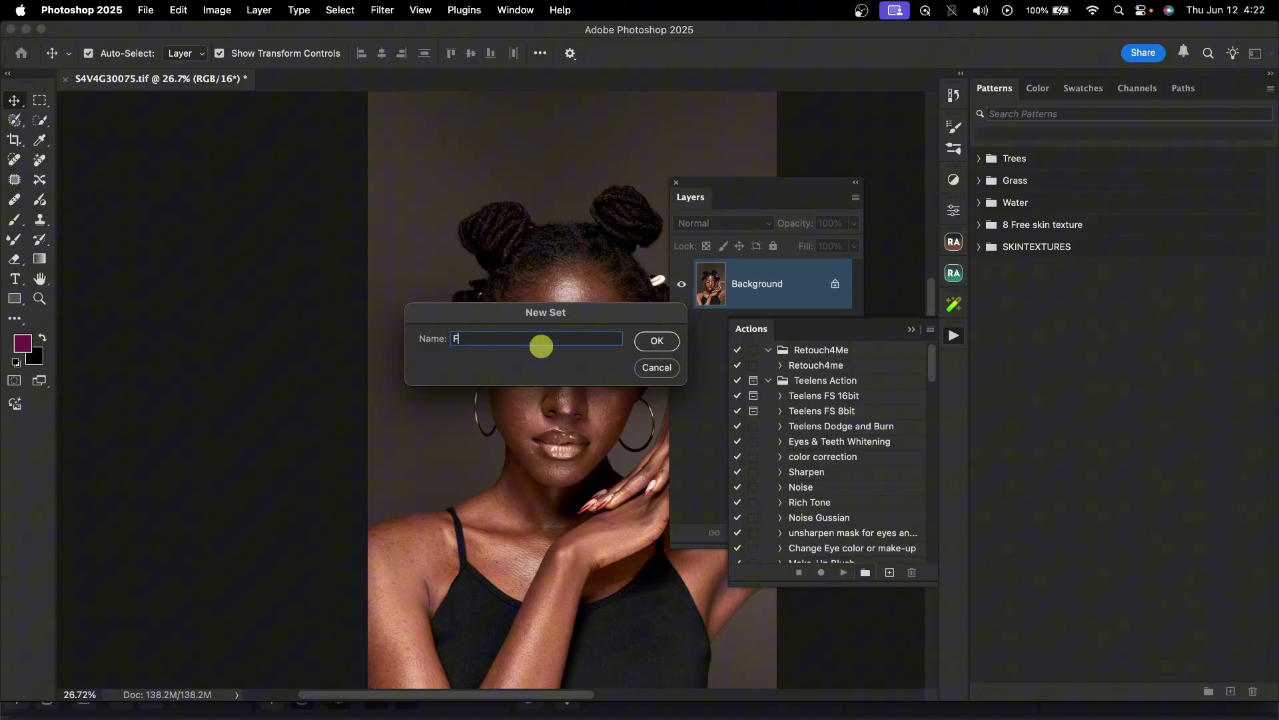
pyautogui.click(655, 342)
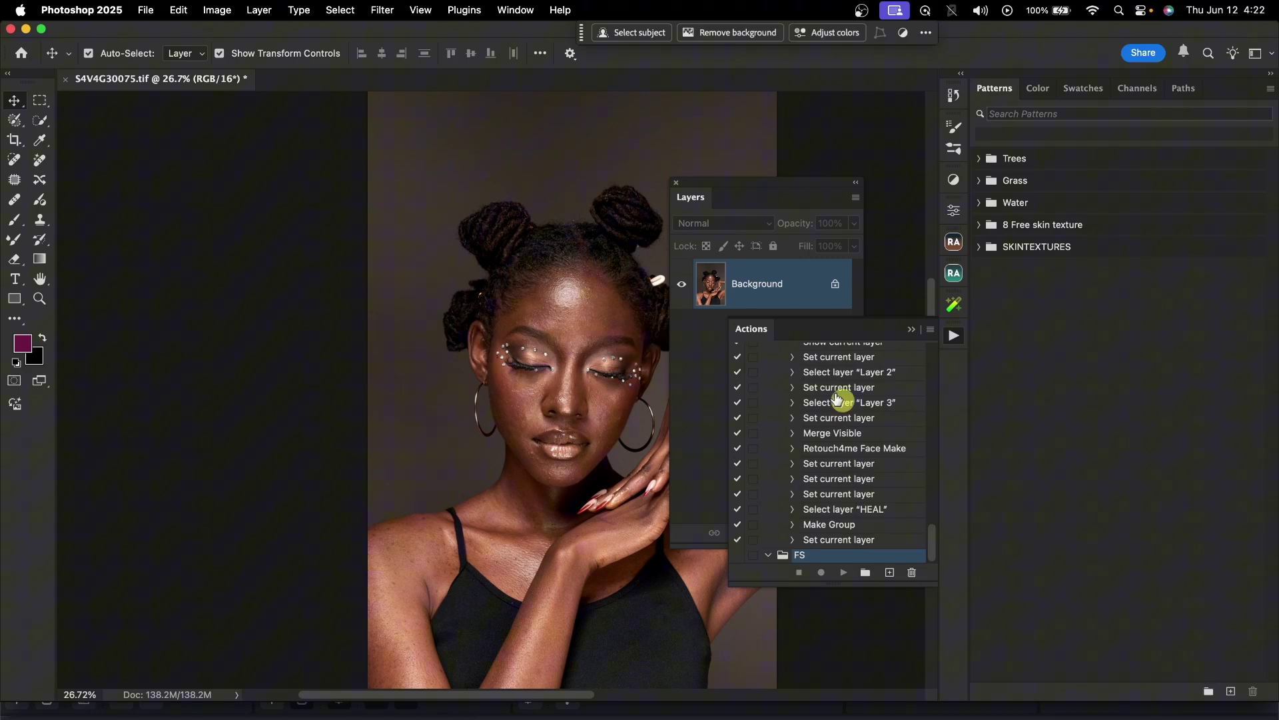
# - Add a Red-labelled action named FS to the FS set and start recording it
pyautogui.click(891, 572)
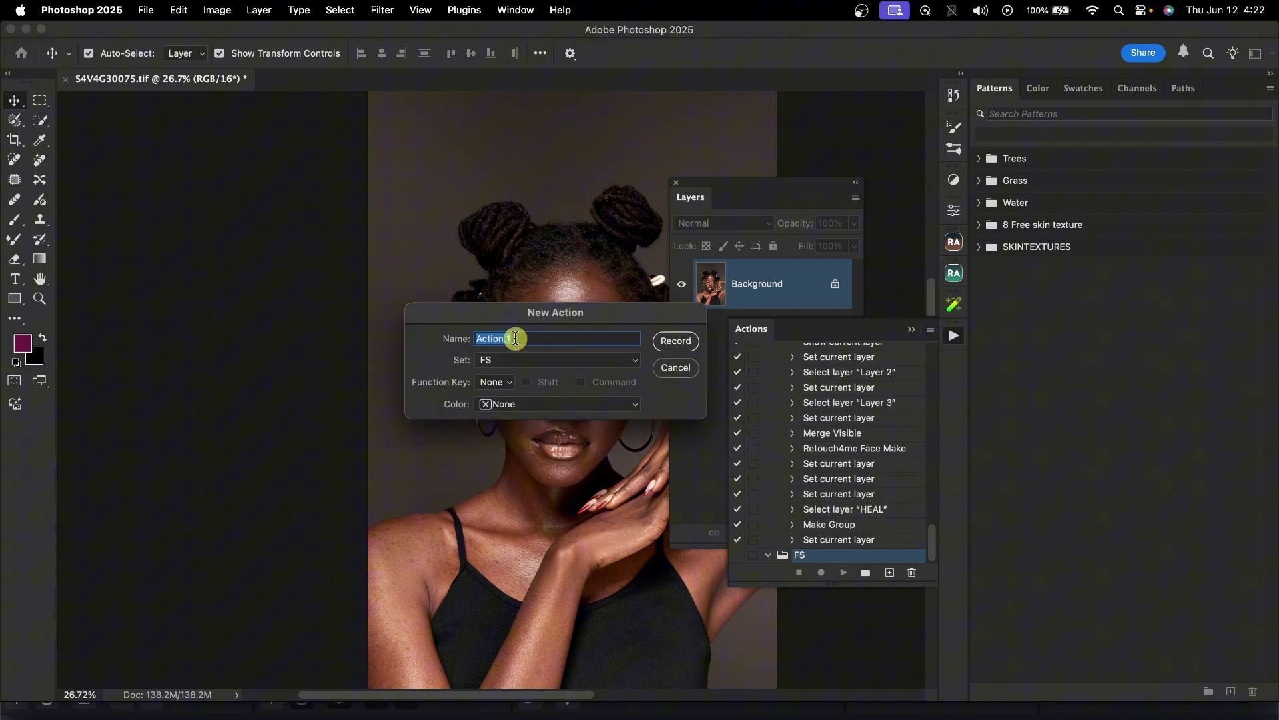
pyautogui.press('BackSpace')
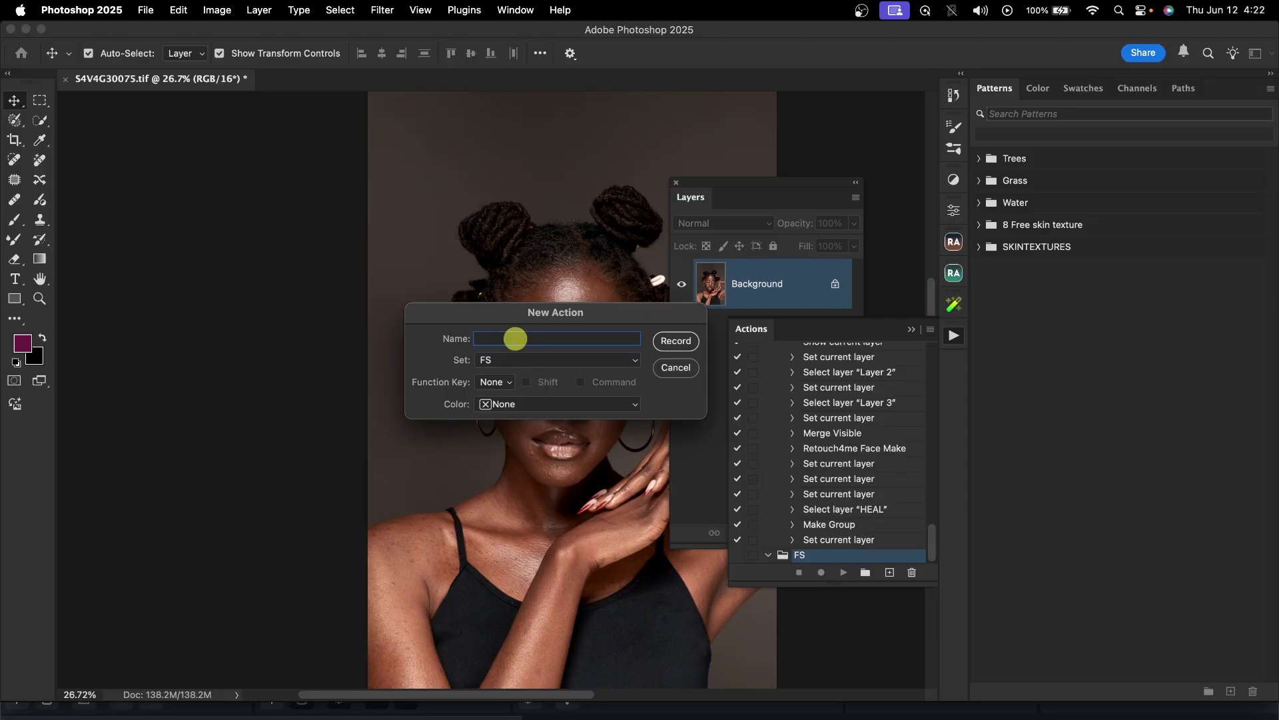
pyautogui.click(533, 404)
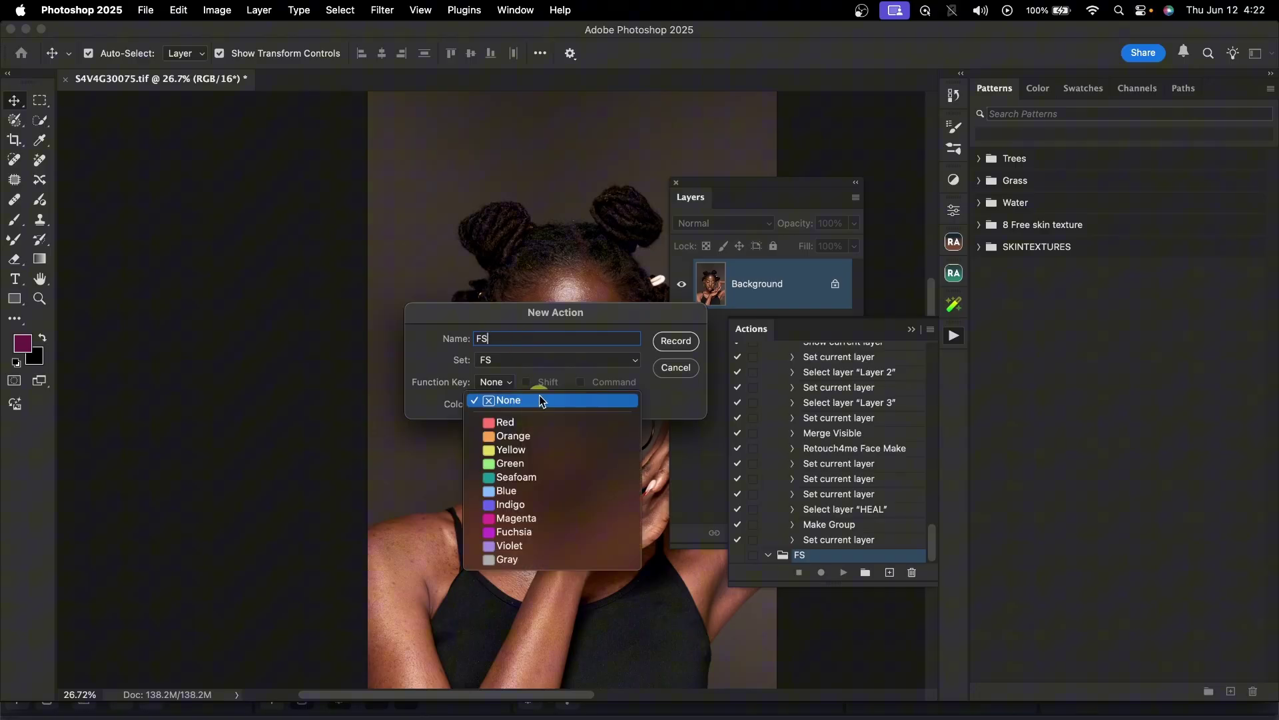
pyautogui.click(529, 422)
pyautogui.click(673, 340)
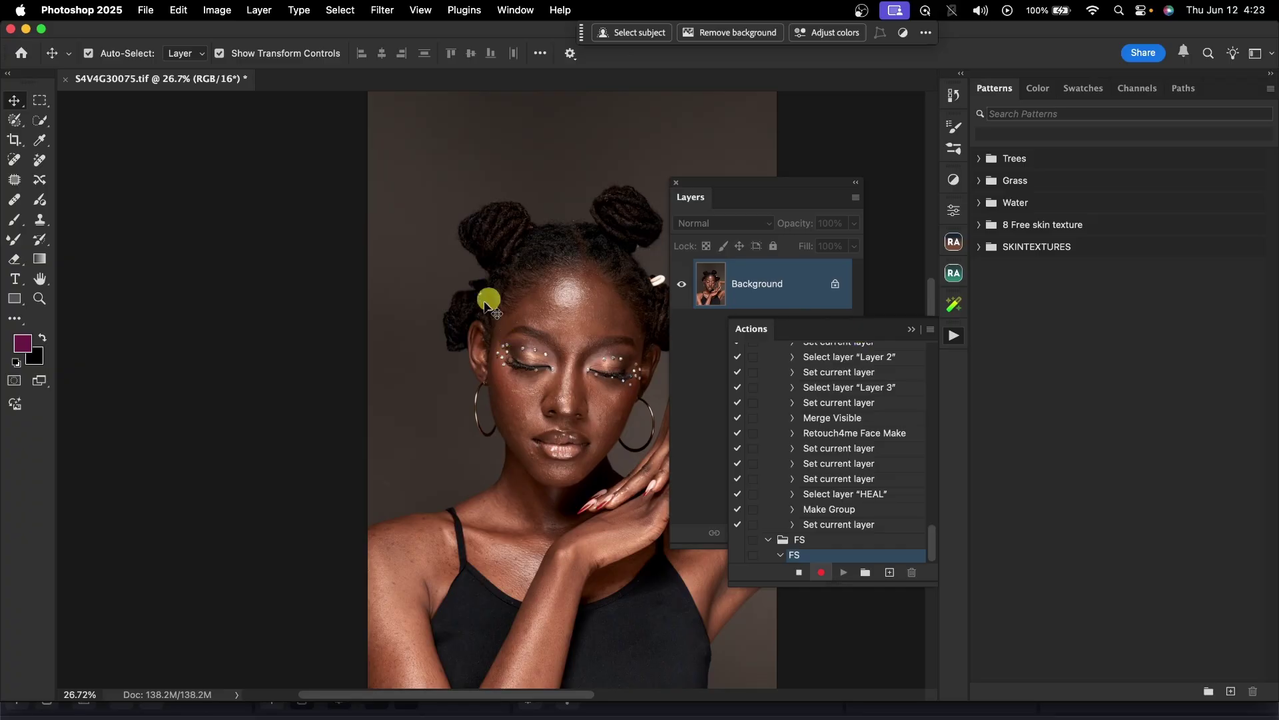
# - Stamp a merged copy of the portrait into a new layer named L
pyautogui.hotkey('alt', 'F9')
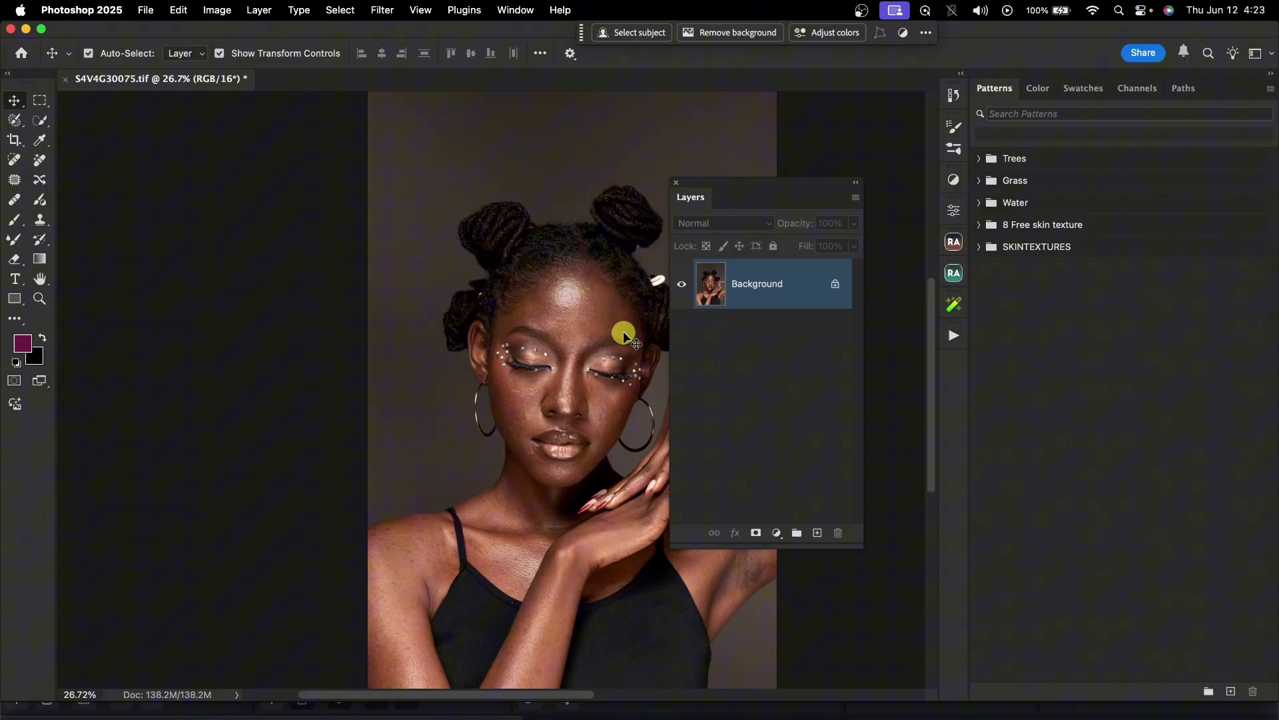
pyautogui.click(818, 534)
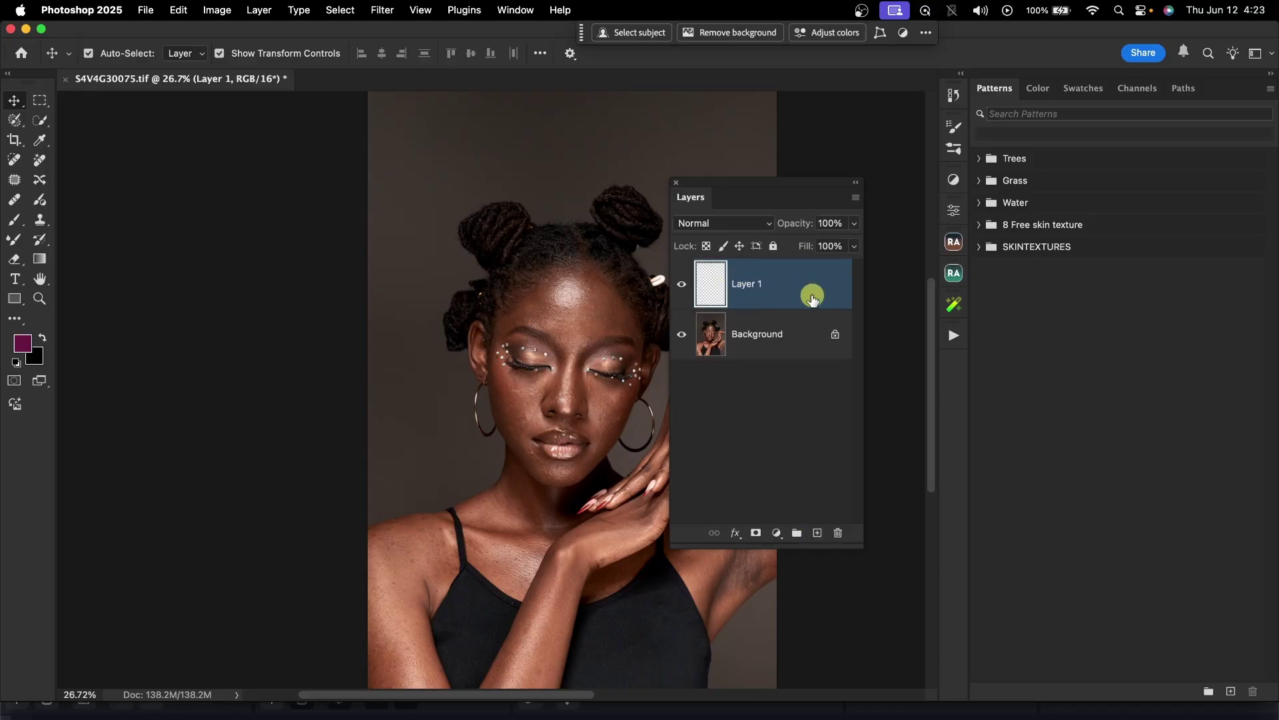
pyautogui.press('super')
pyautogui.press('super+alt+shift+e')
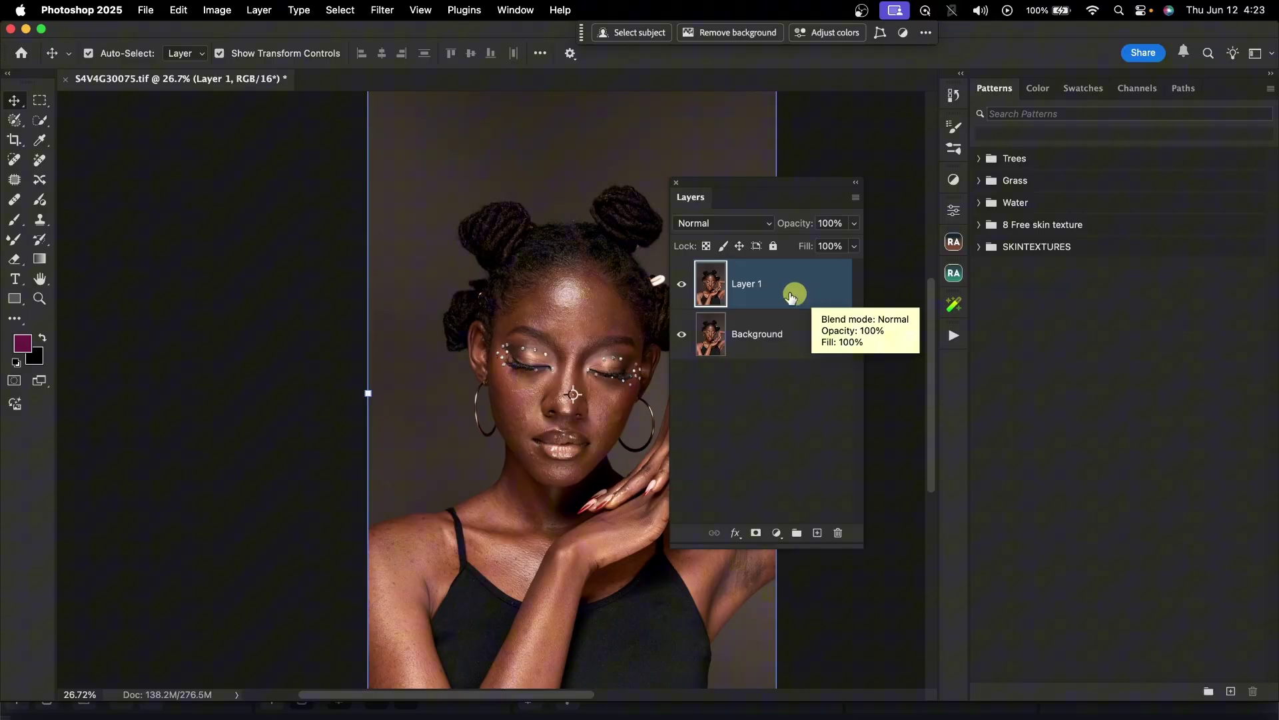
pyautogui.doubleClick(742, 287)
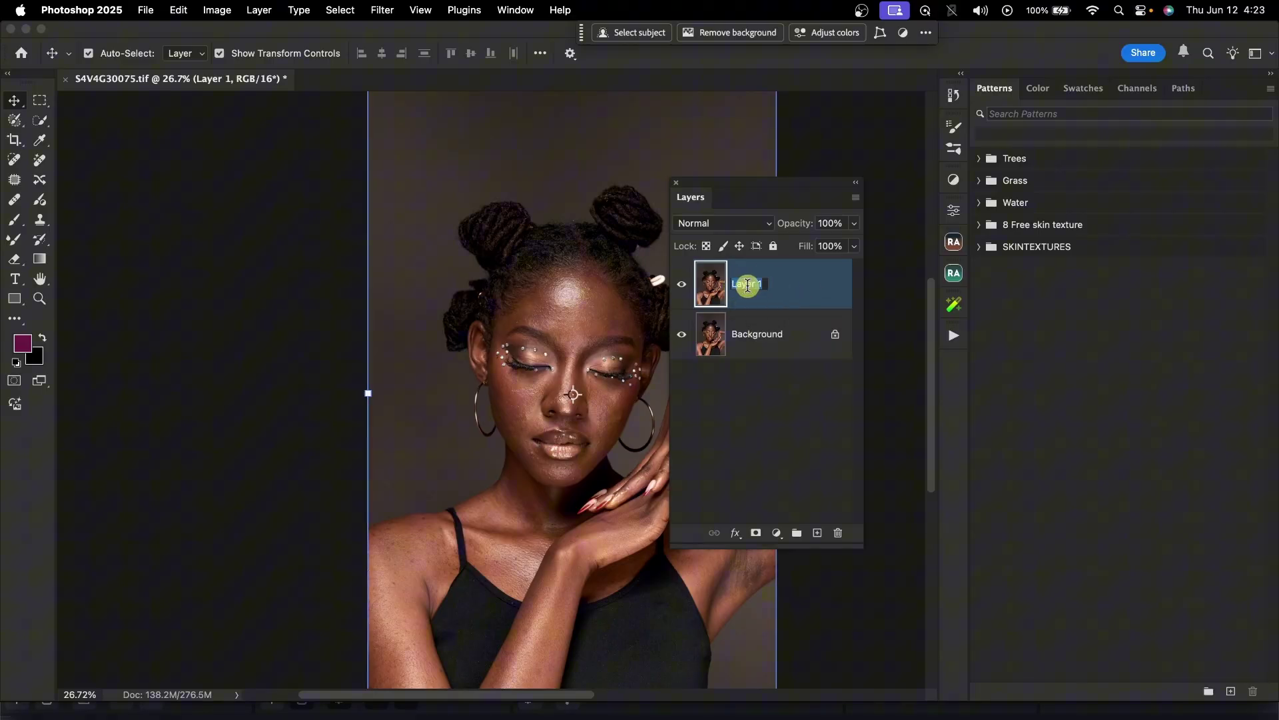
pyautogui.write('L')
pyautogui.press('Return')
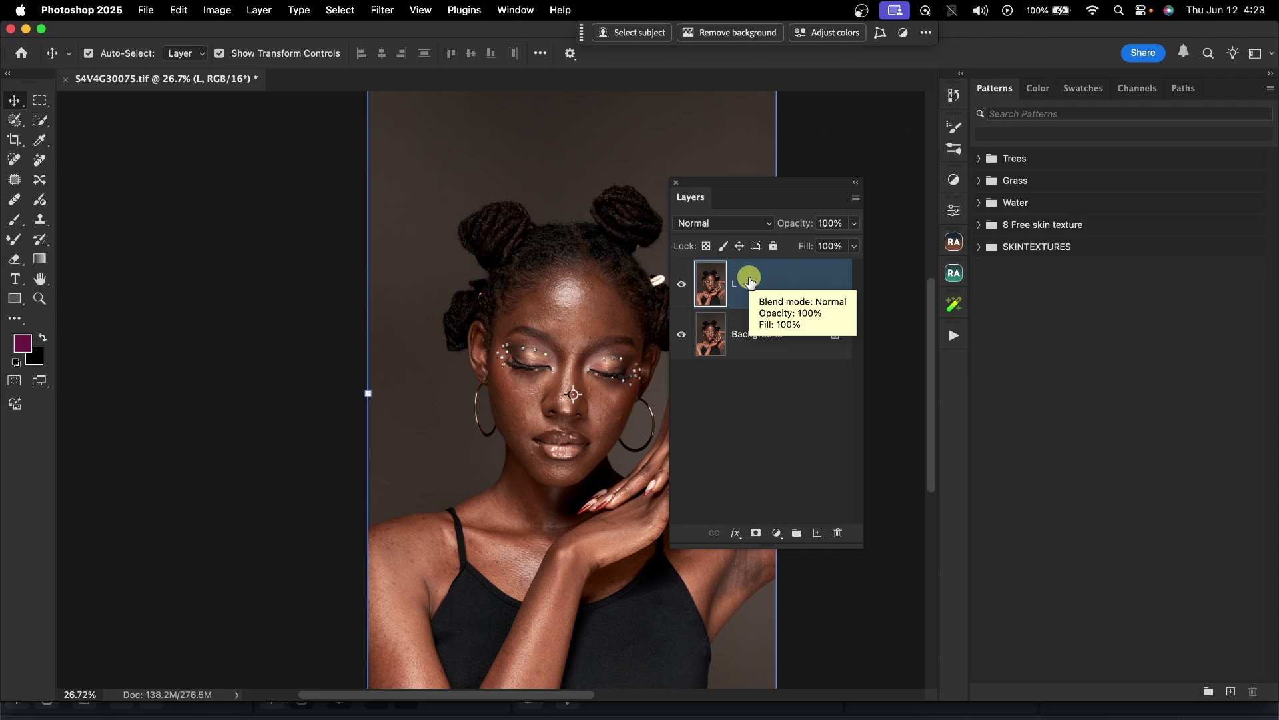
# - Duplicate L as a layer named H and group H and L together
pyautogui.press('super+j')
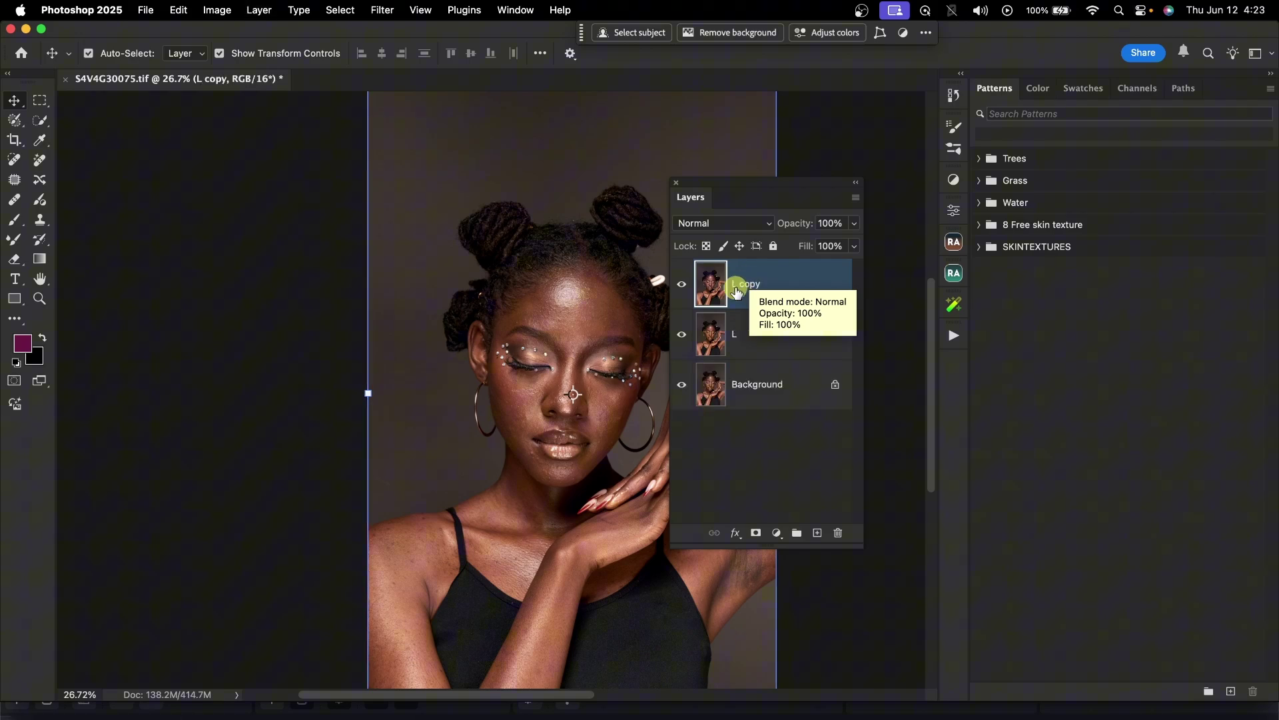
pyautogui.doubleClick(742, 284)
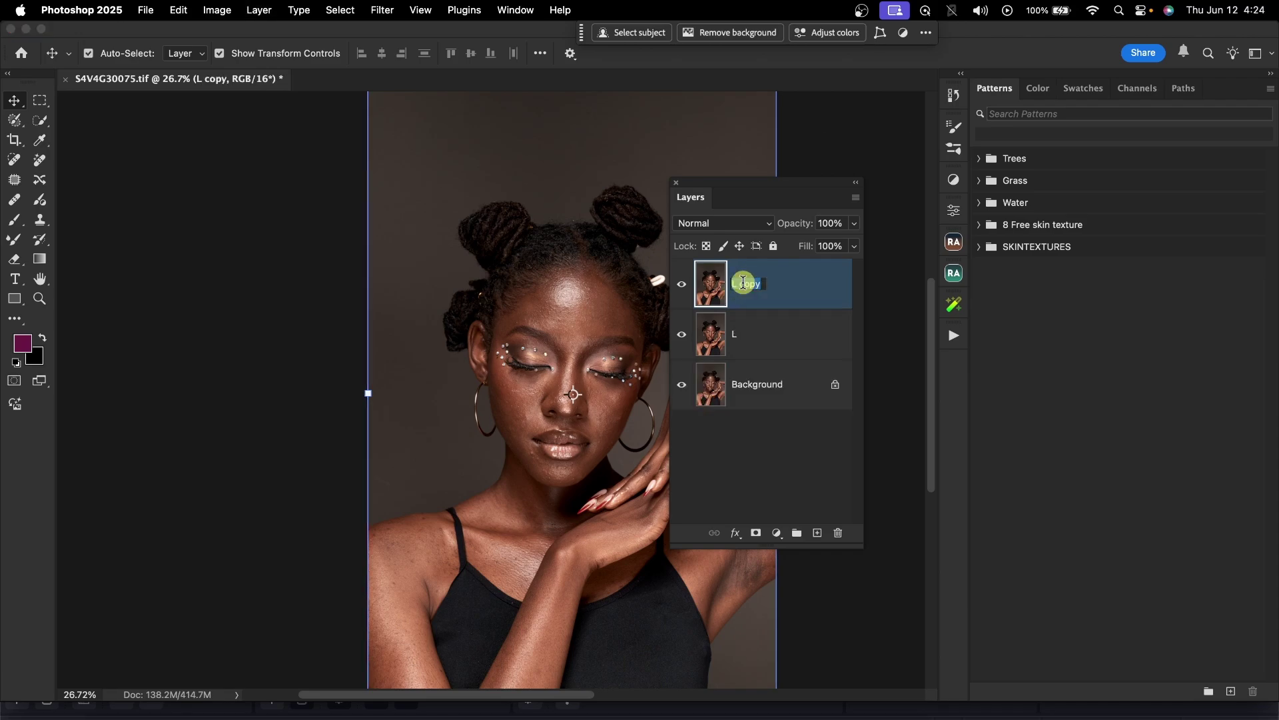
pyautogui.write('H')
pyautogui.press('Return')
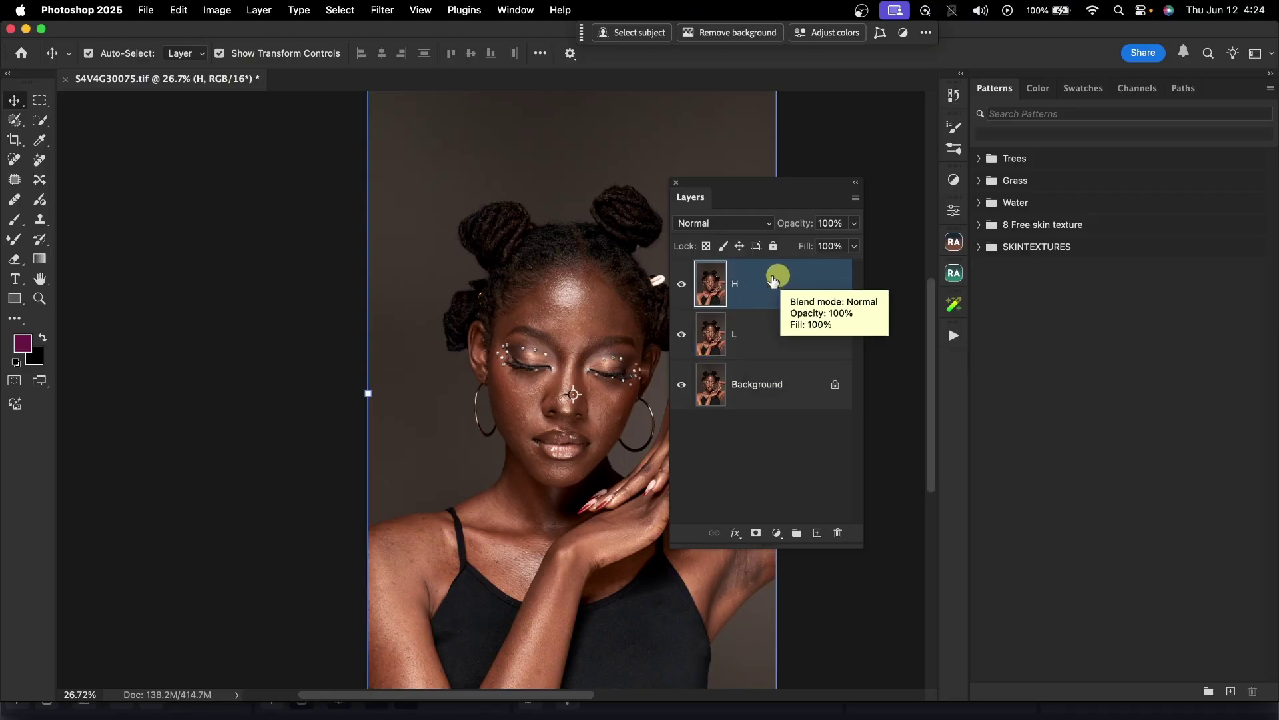
pyautogui.keyDown('shift'); pyautogui.click(750, 336); pyautogui.keyUp('shift')
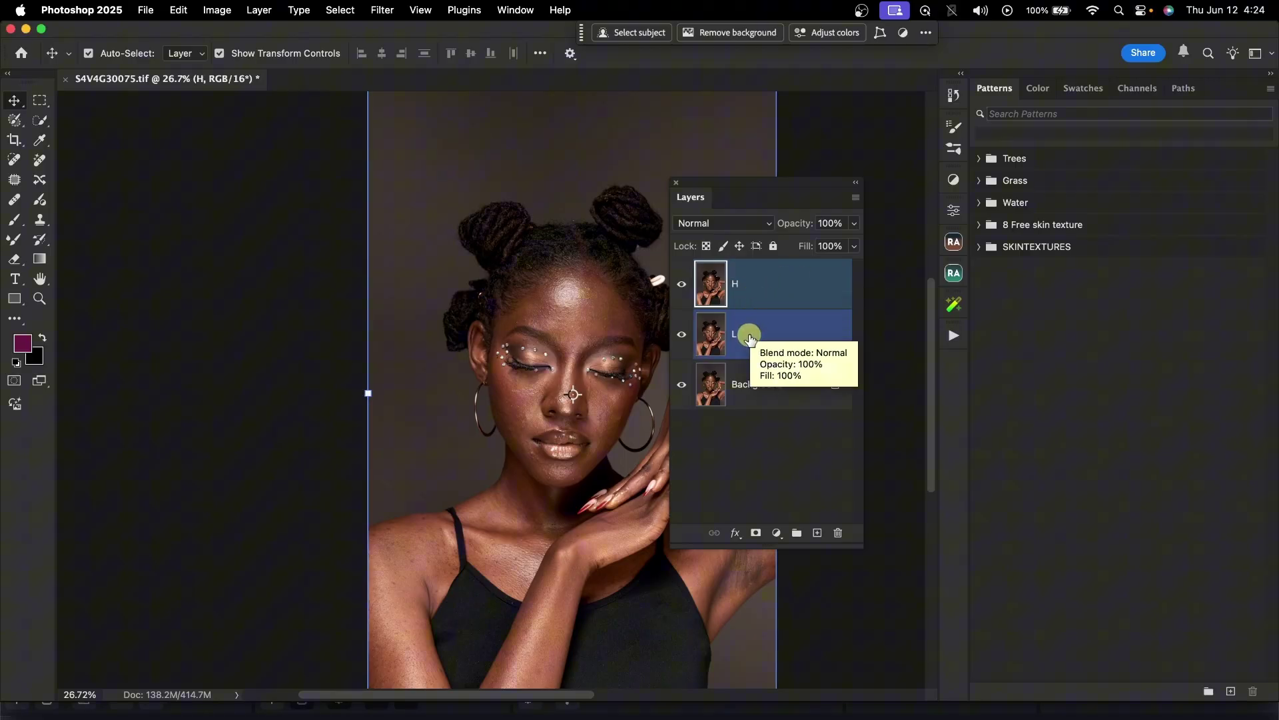
pyautogui.keyDown('super'); pyautogui.click(749, 337); pyautogui.keyUp('super')
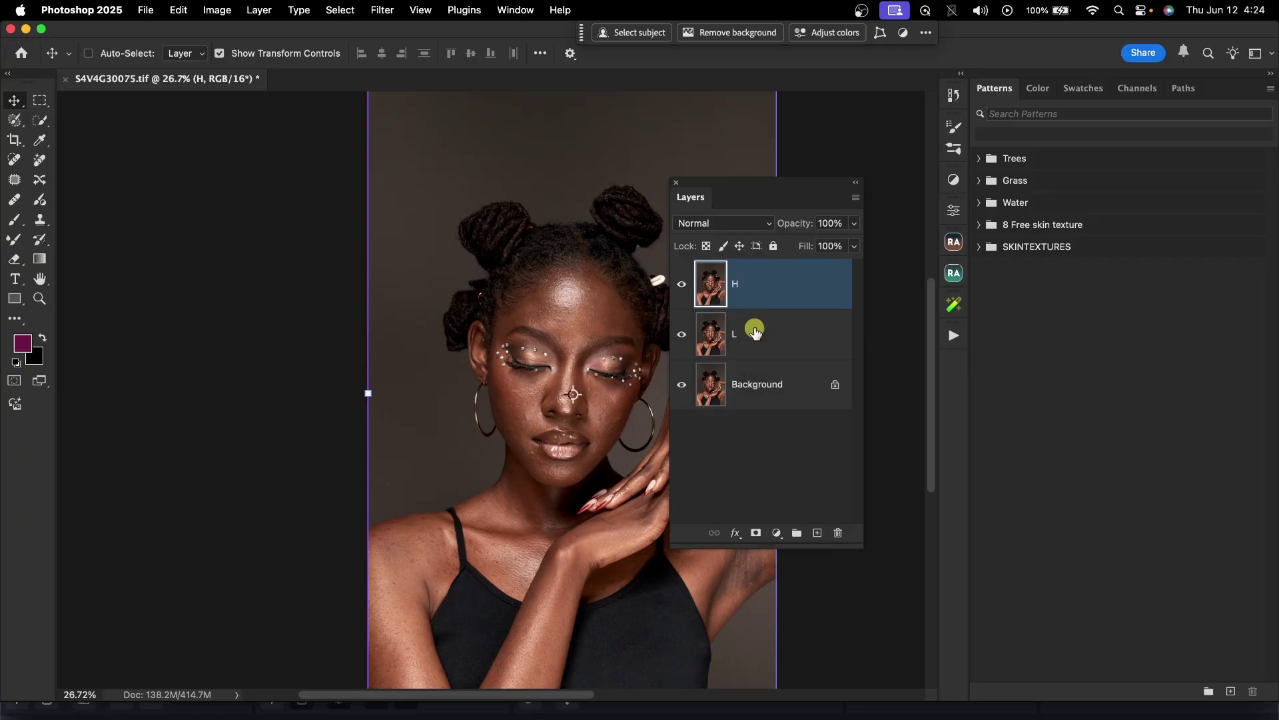
pyautogui.keyDown('super'); pyautogui.click(754, 333); pyautogui.keyUp('super')
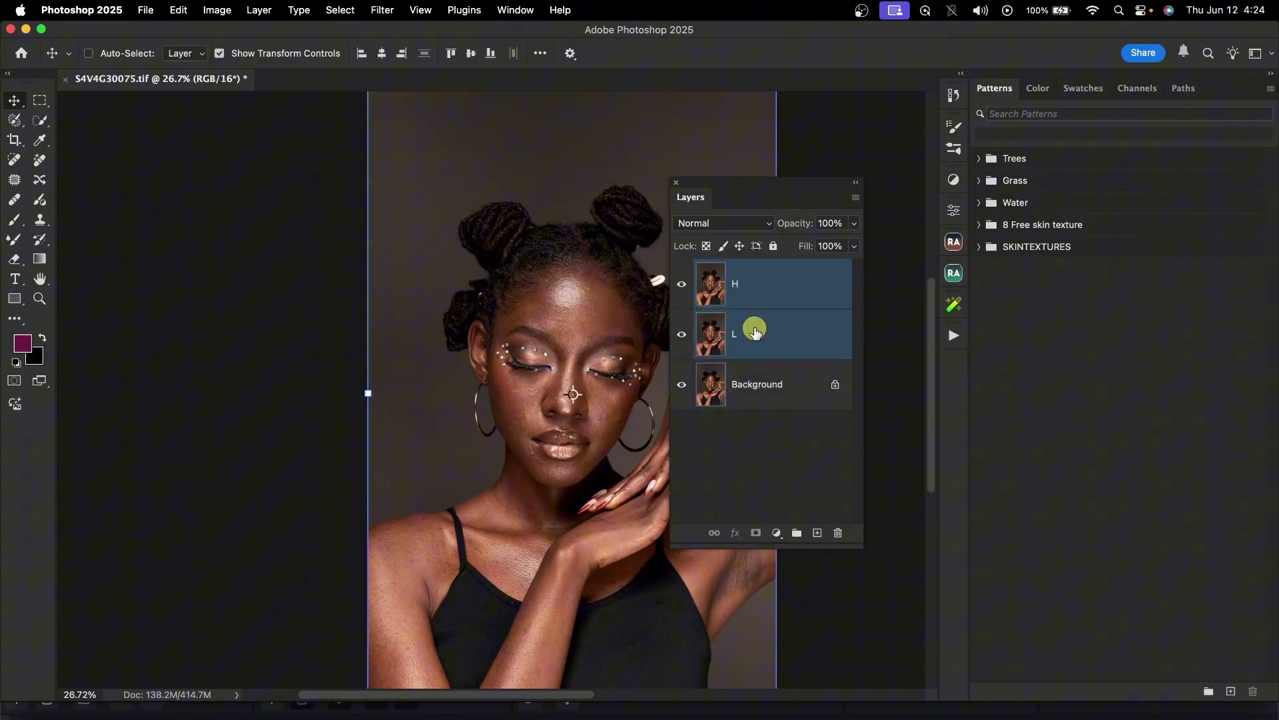
pyautogui.press('super+g')
pyautogui.doubleClick(734, 268)
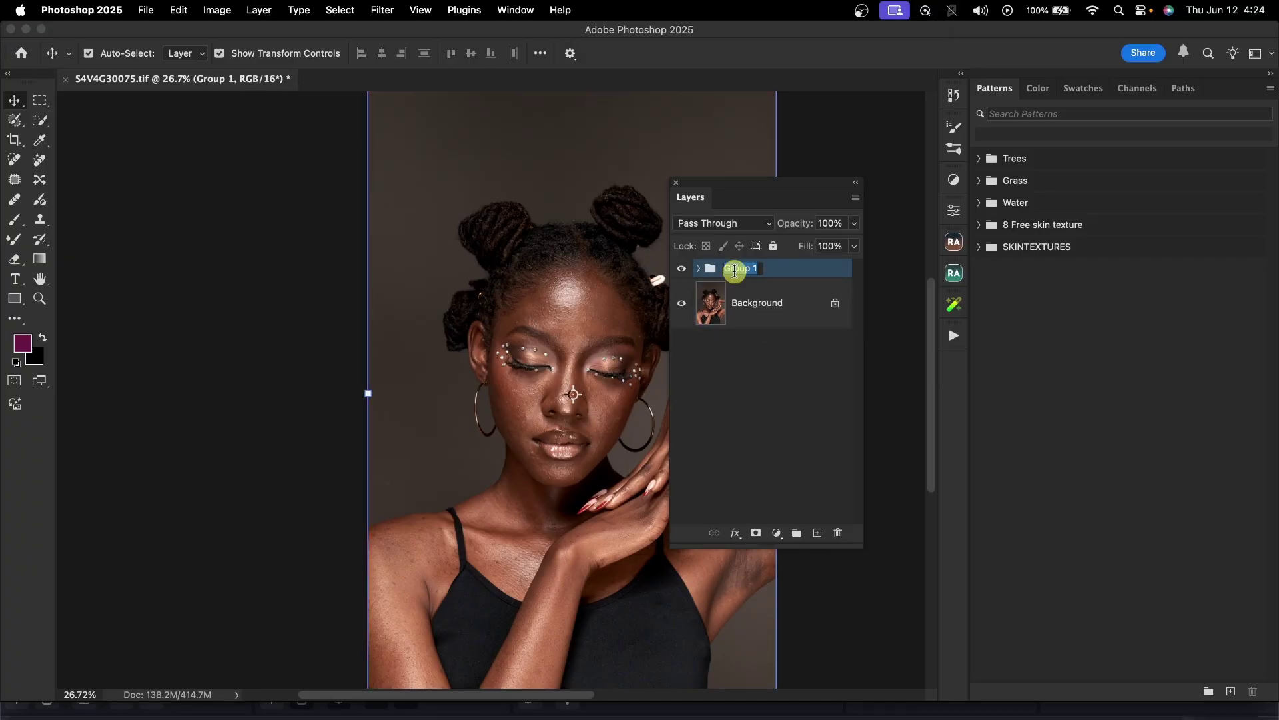
# - Name the group FS and hide layer H so L shows alone
pyautogui.write('F')
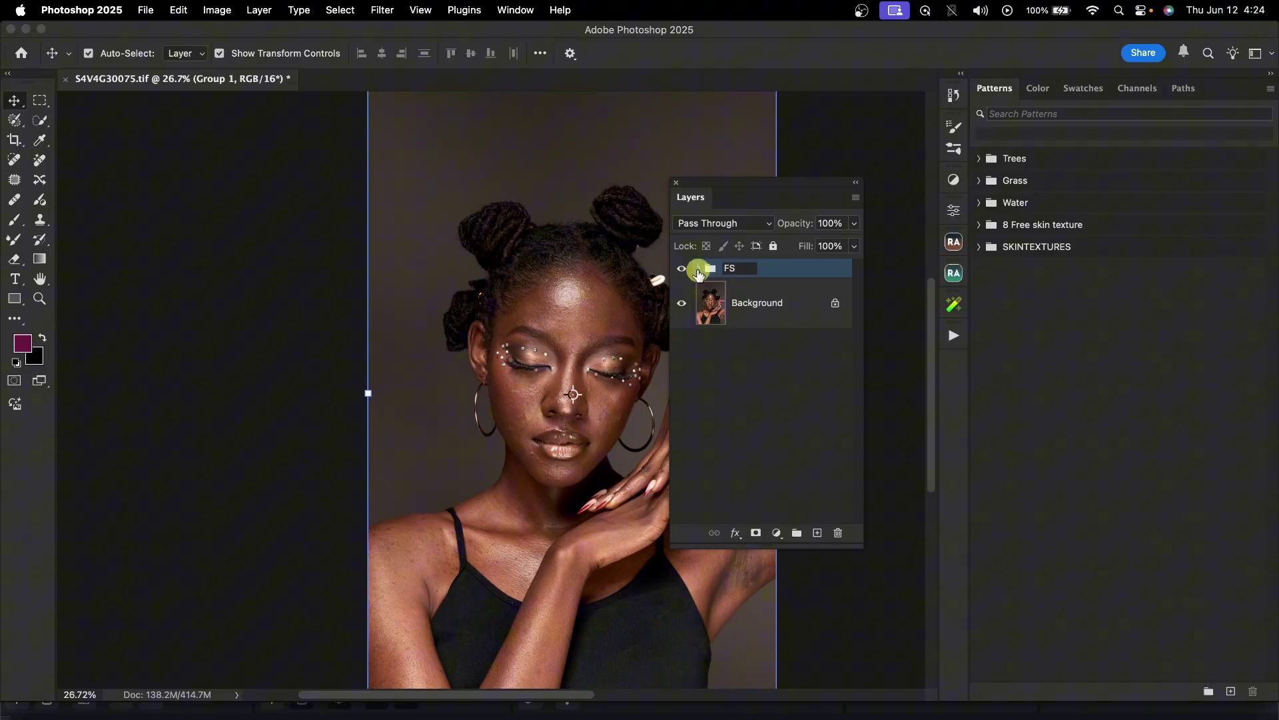
pyautogui.write('S')
pyautogui.click(699, 271)
pyautogui.click(737, 349)
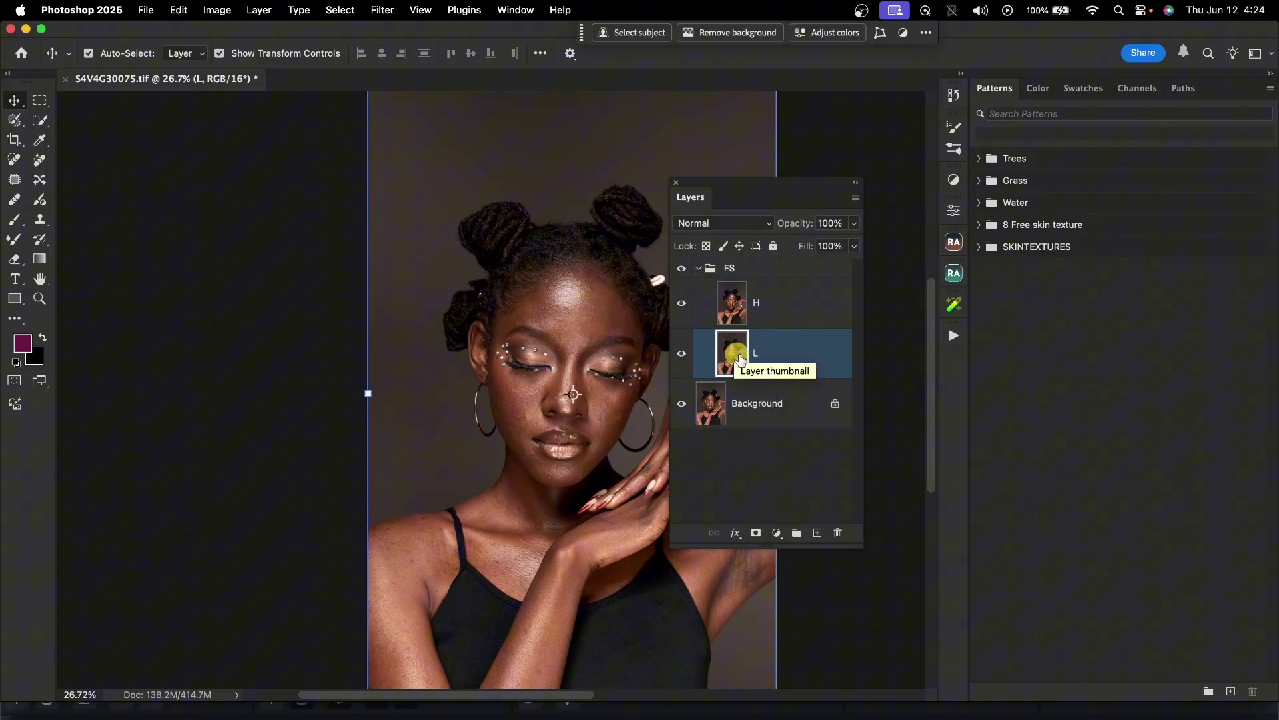
pyautogui.keyDown('shift'); pyautogui.click(707, 313); pyautogui.keyUp('shift')
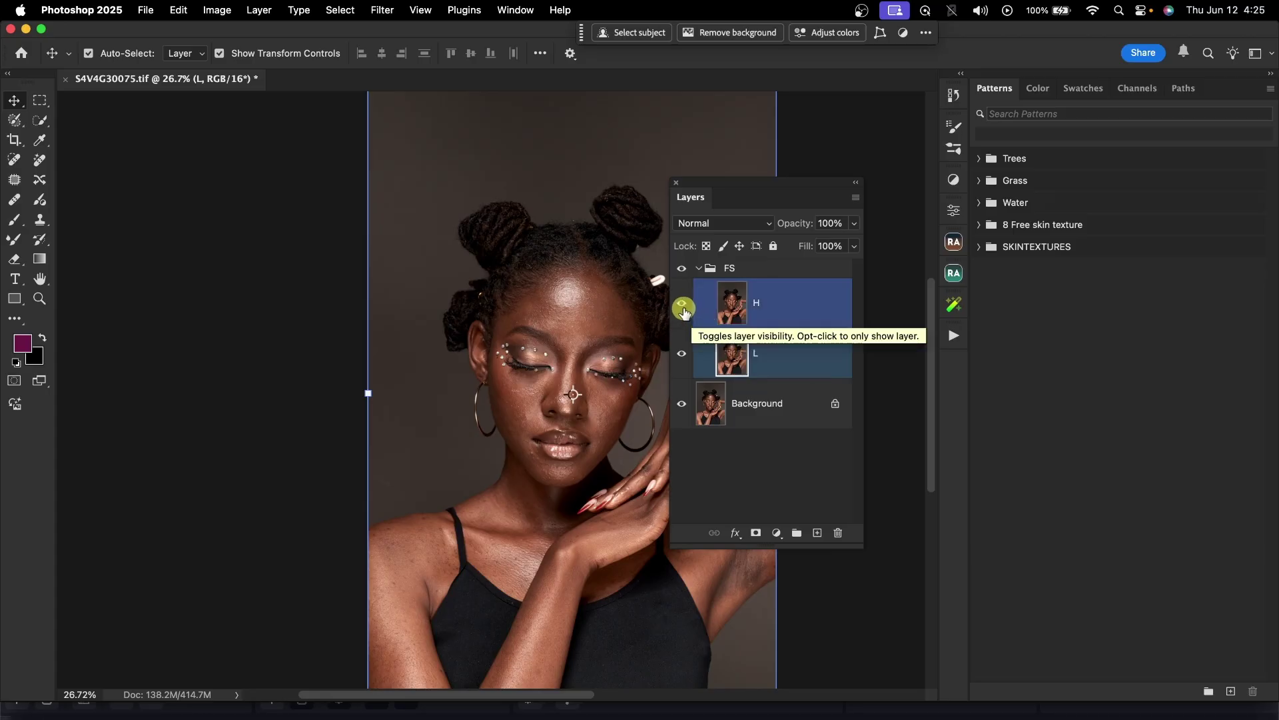
pyautogui.click(682, 309)
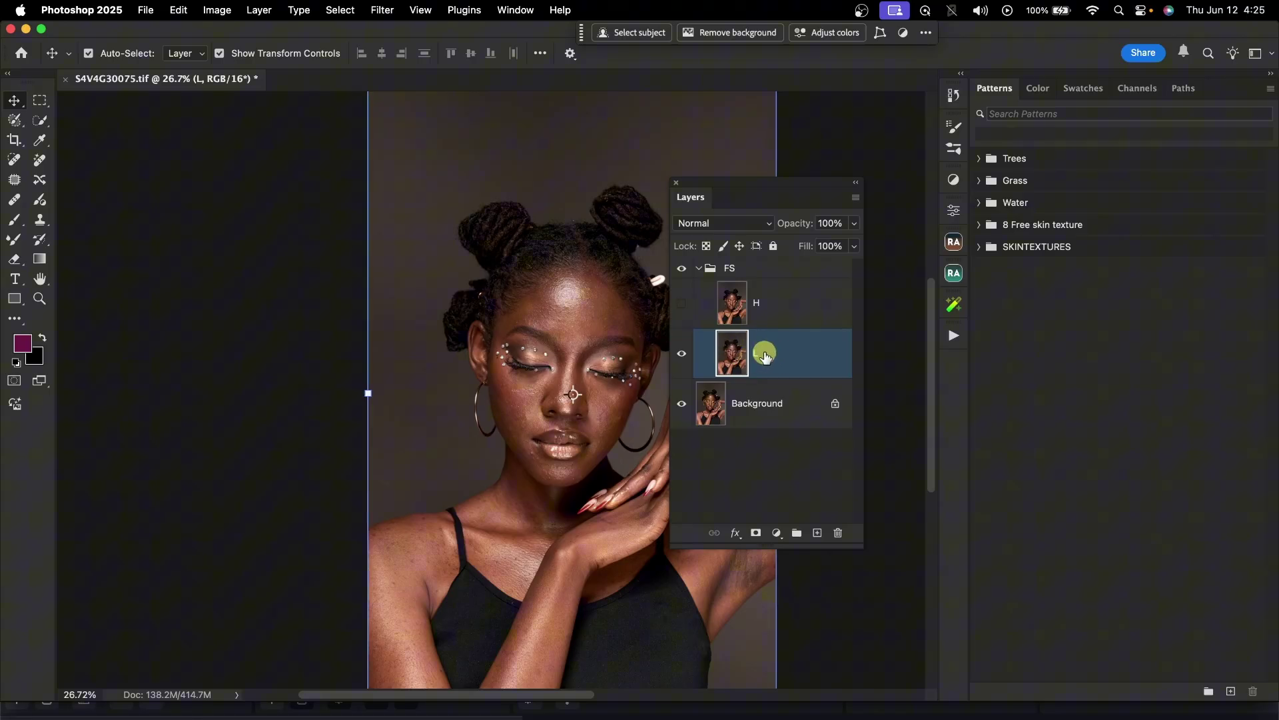
# - Apply a 6.4-pixel Gaussian Blur to layer L
pyautogui.click(383, 12)
pyautogui.moveTo(441, 230)
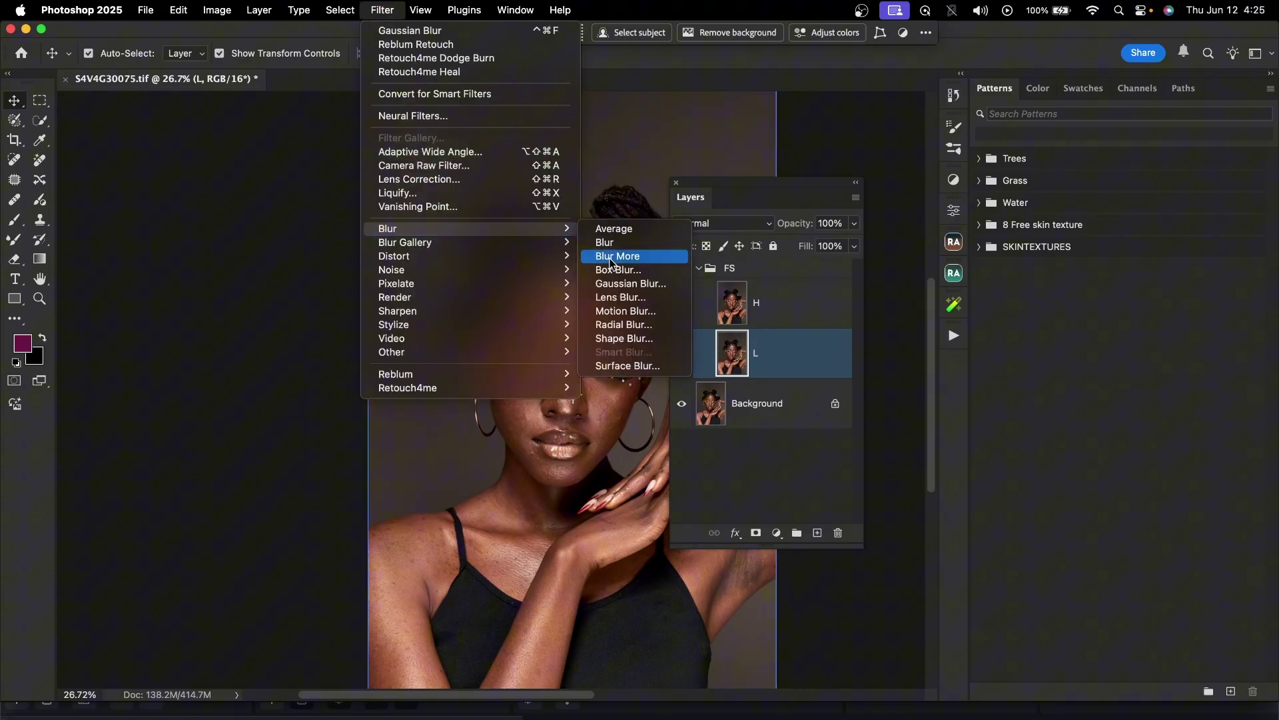
pyautogui.click(637, 284)
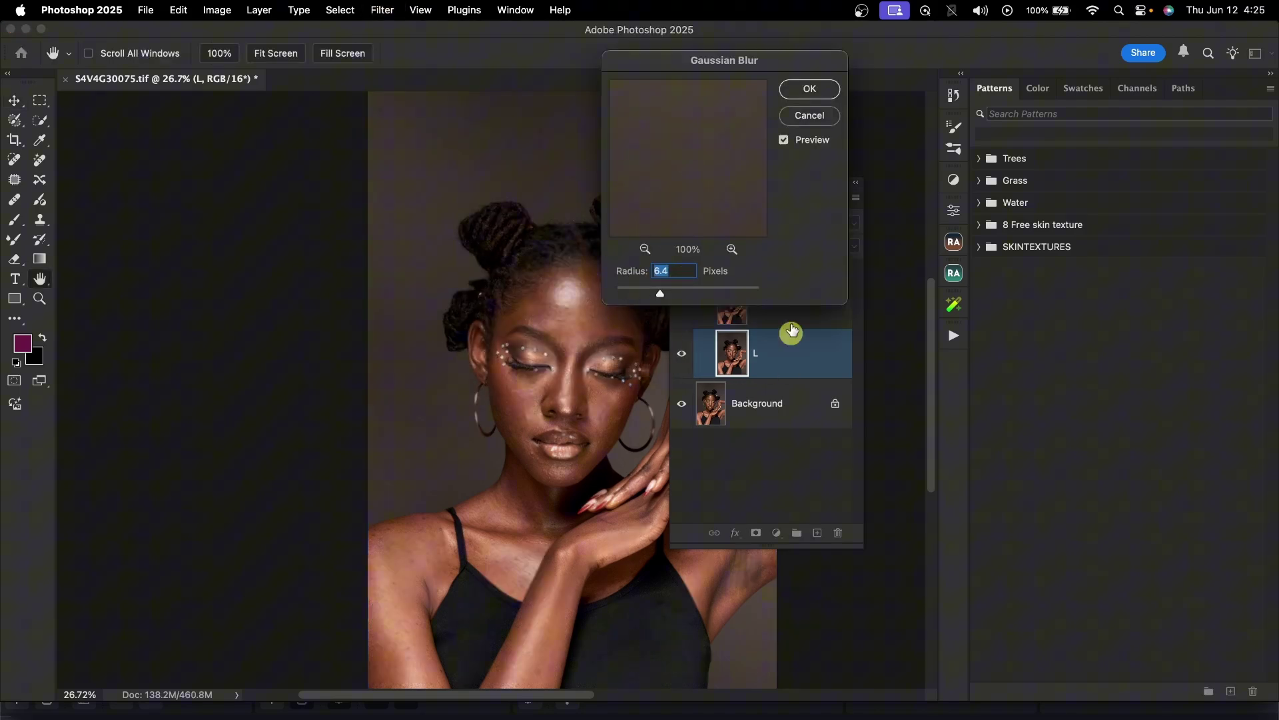
pyautogui.click(805, 91)
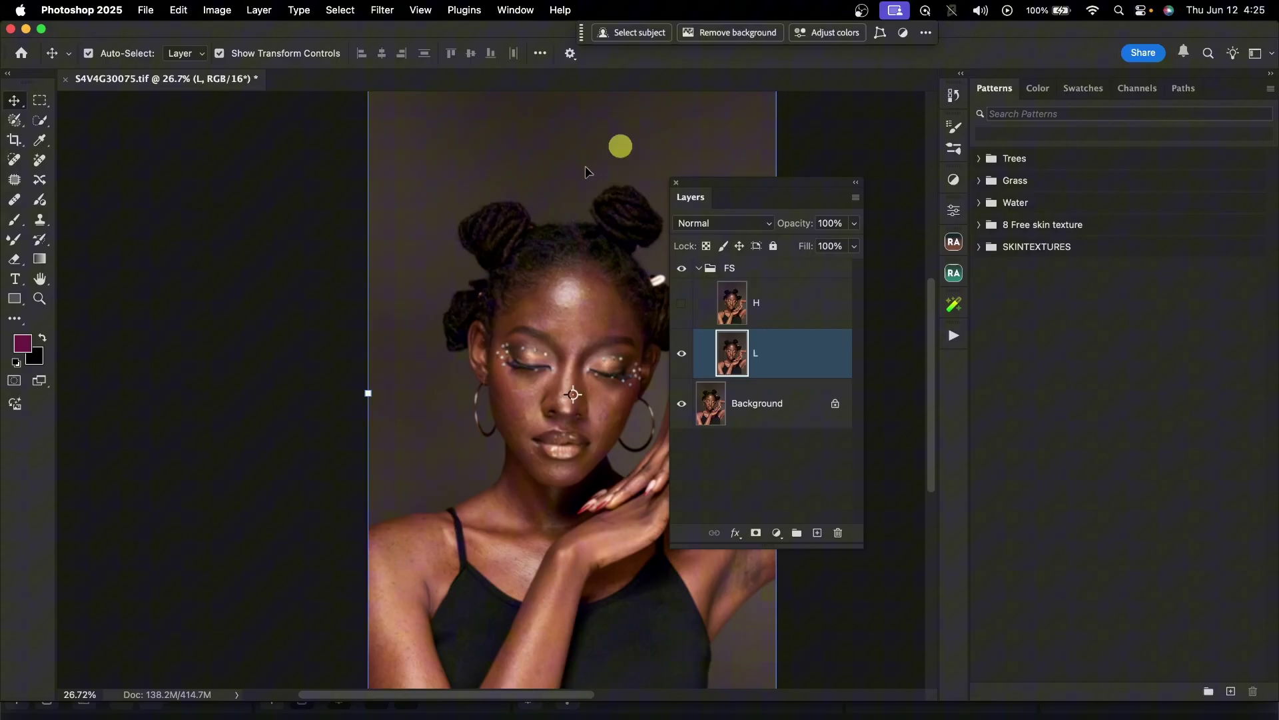
pyautogui.click(515, 10)
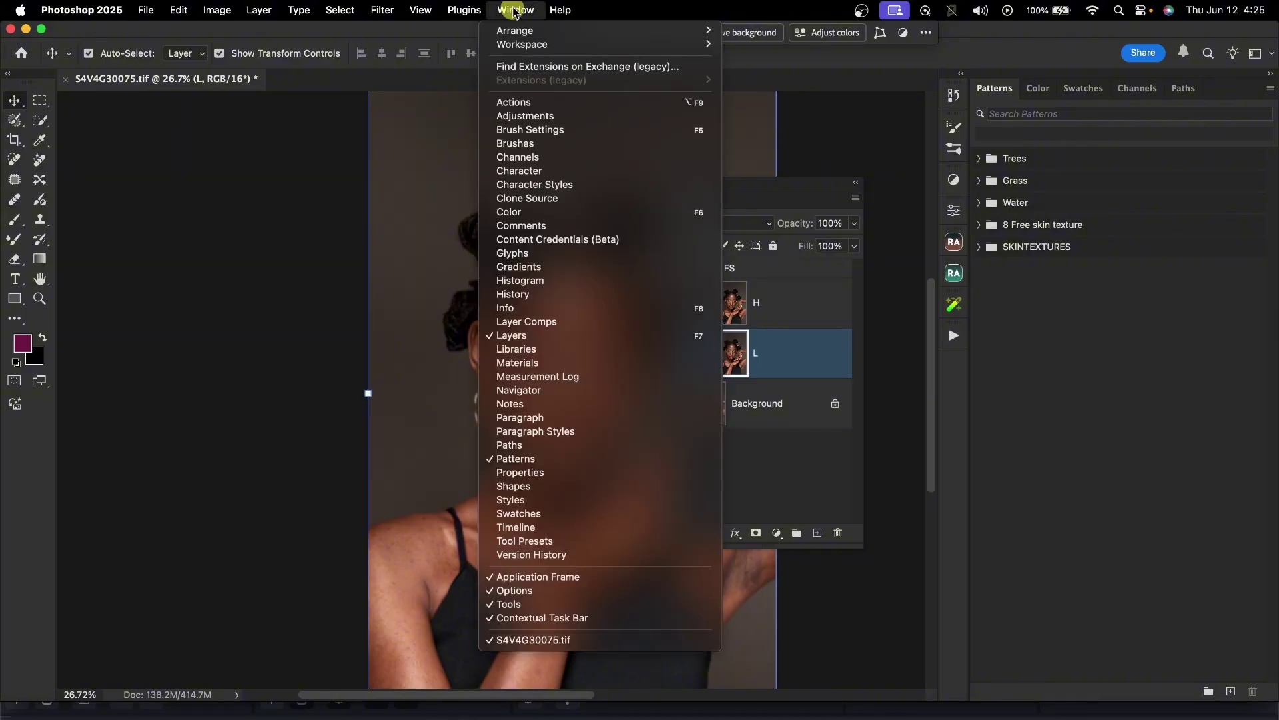
pyautogui.click(516, 102)
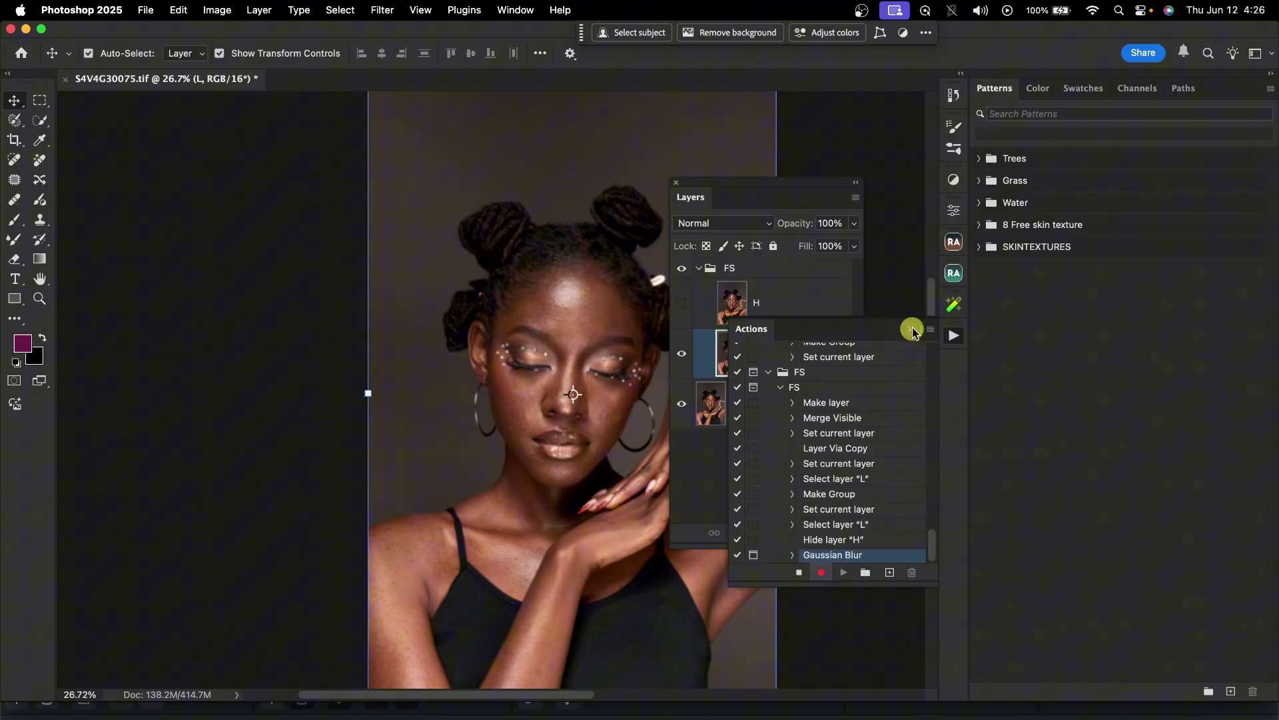
pyautogui.click(913, 329)
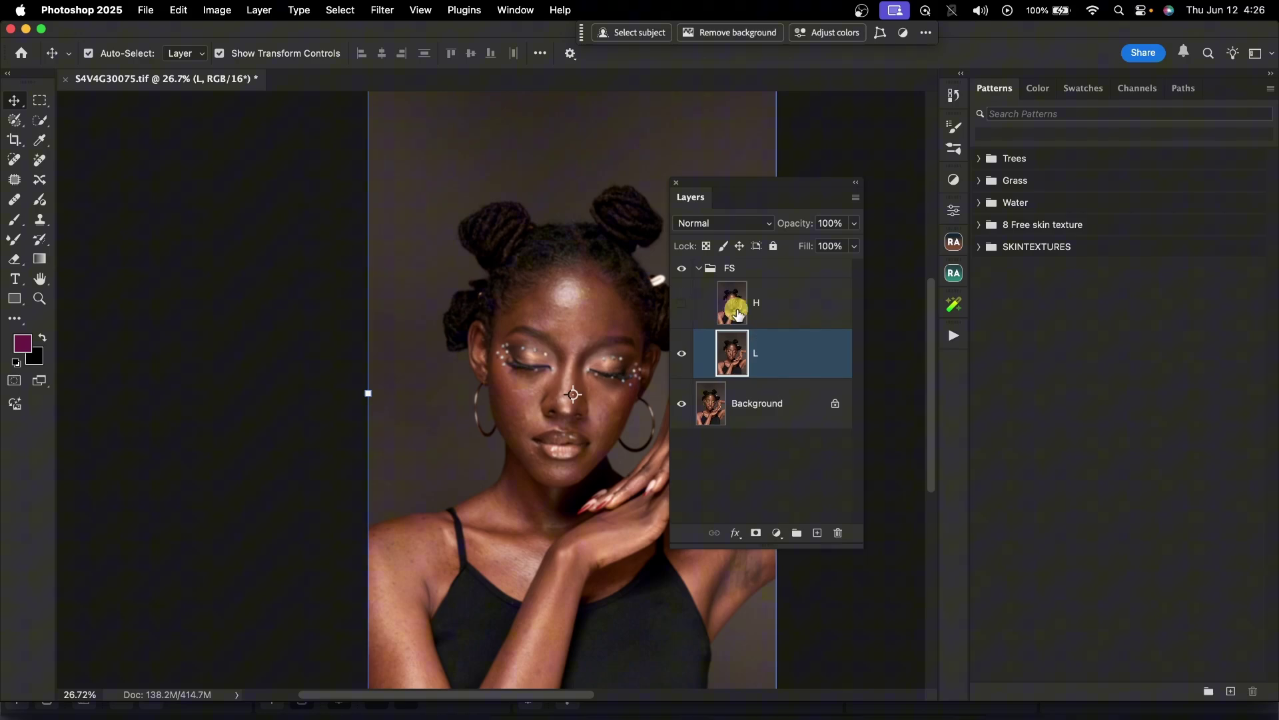
# - Show layer H and Apply Image from layer L with Subtract, scale 2, offset 128
pyautogui.click(764, 308)
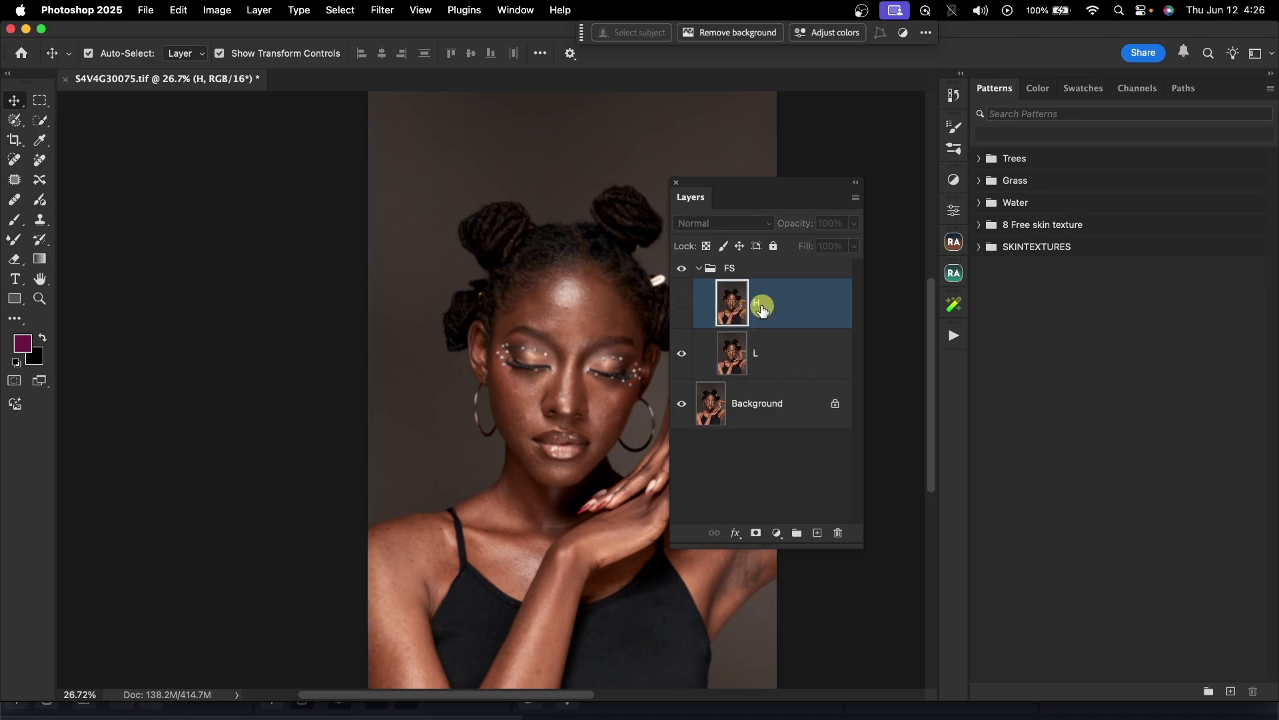
pyautogui.click(681, 308)
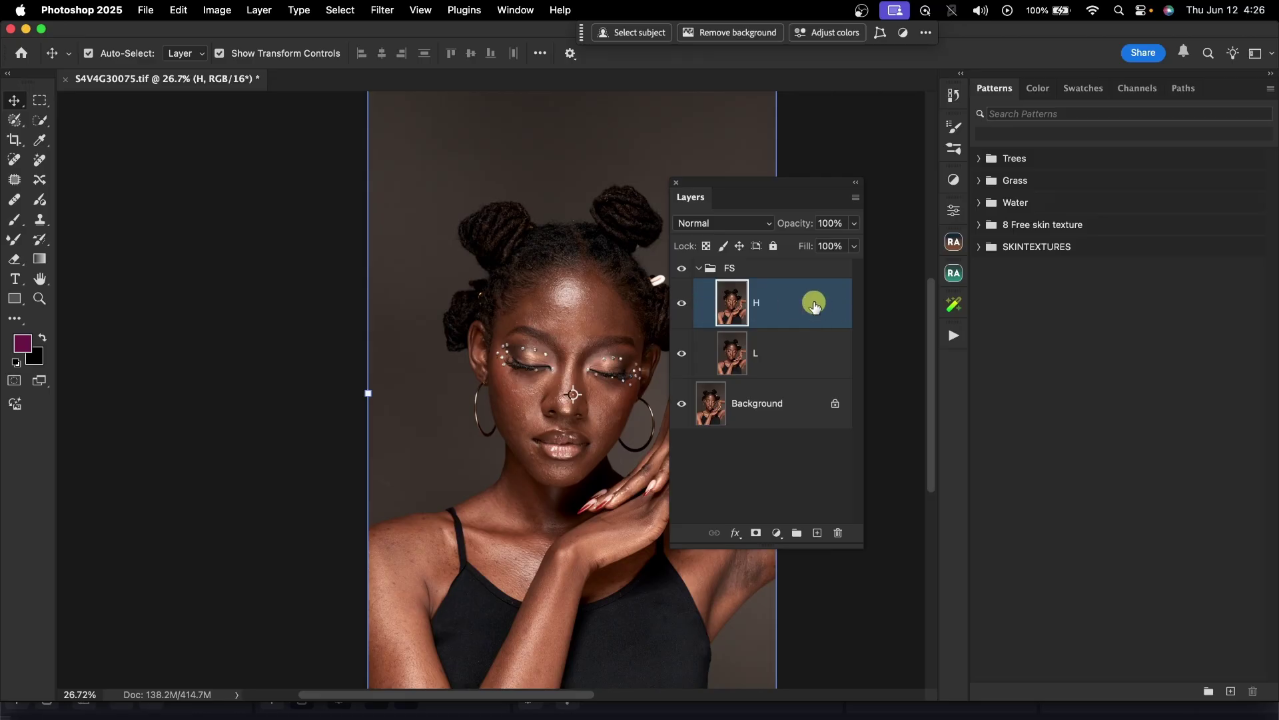
pyautogui.click(220, 12)
pyautogui.click(271, 231)
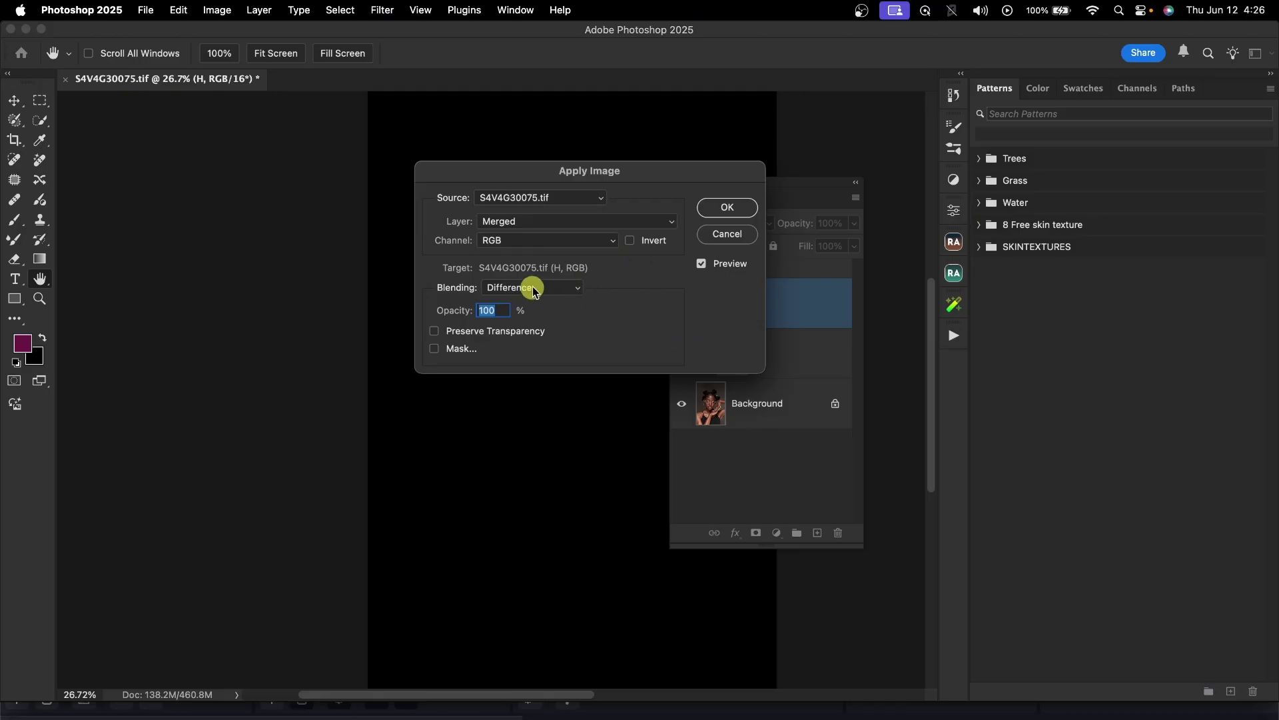
pyautogui.click(512, 288)
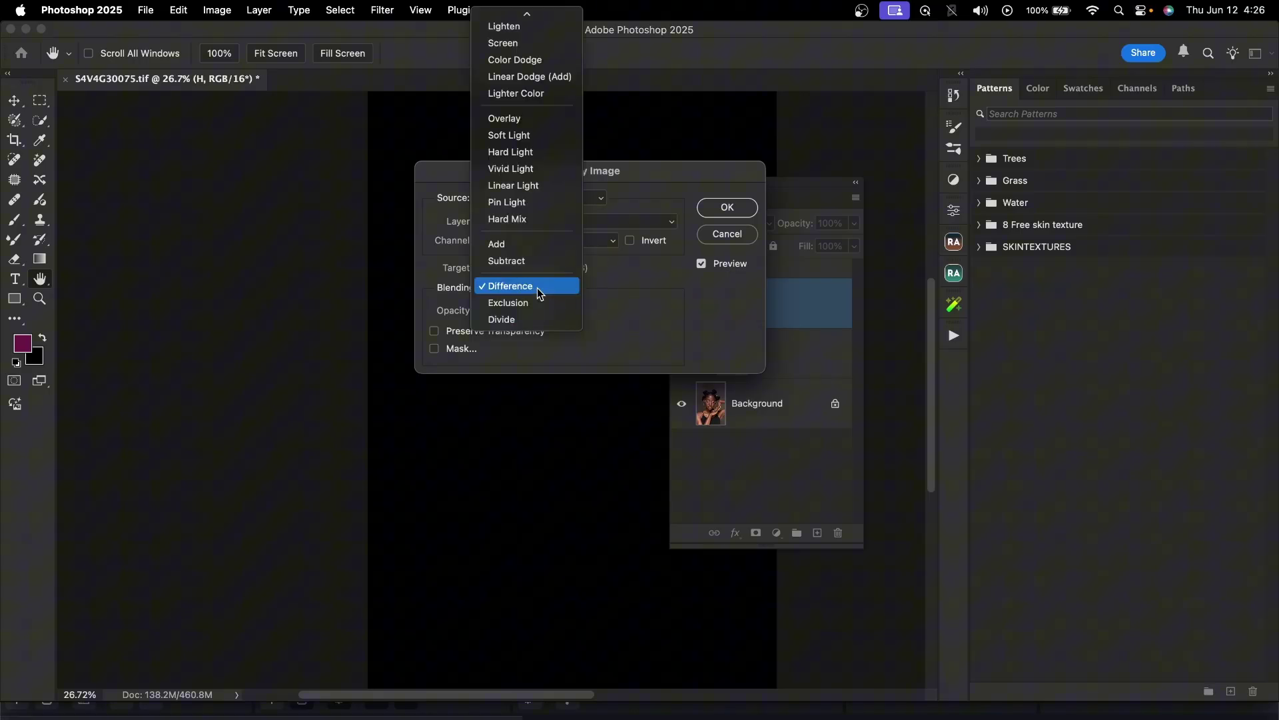
pyautogui.click(532, 262)
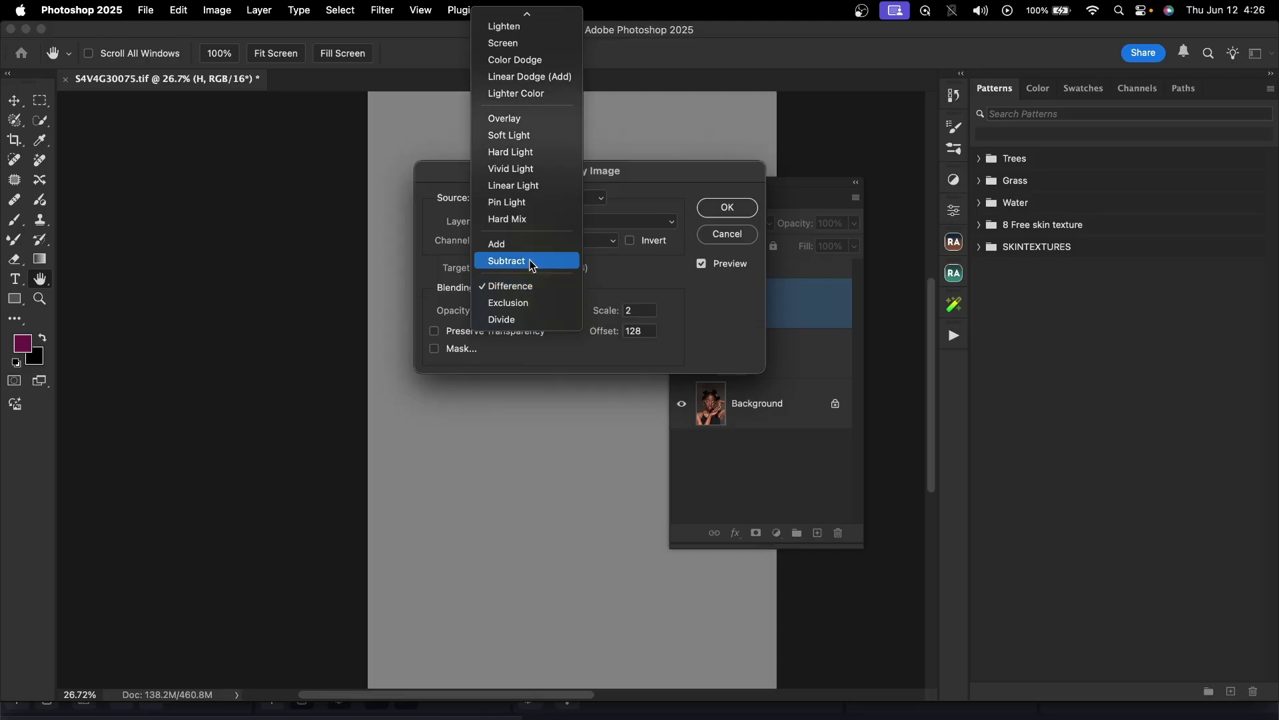
pyautogui.click(560, 223)
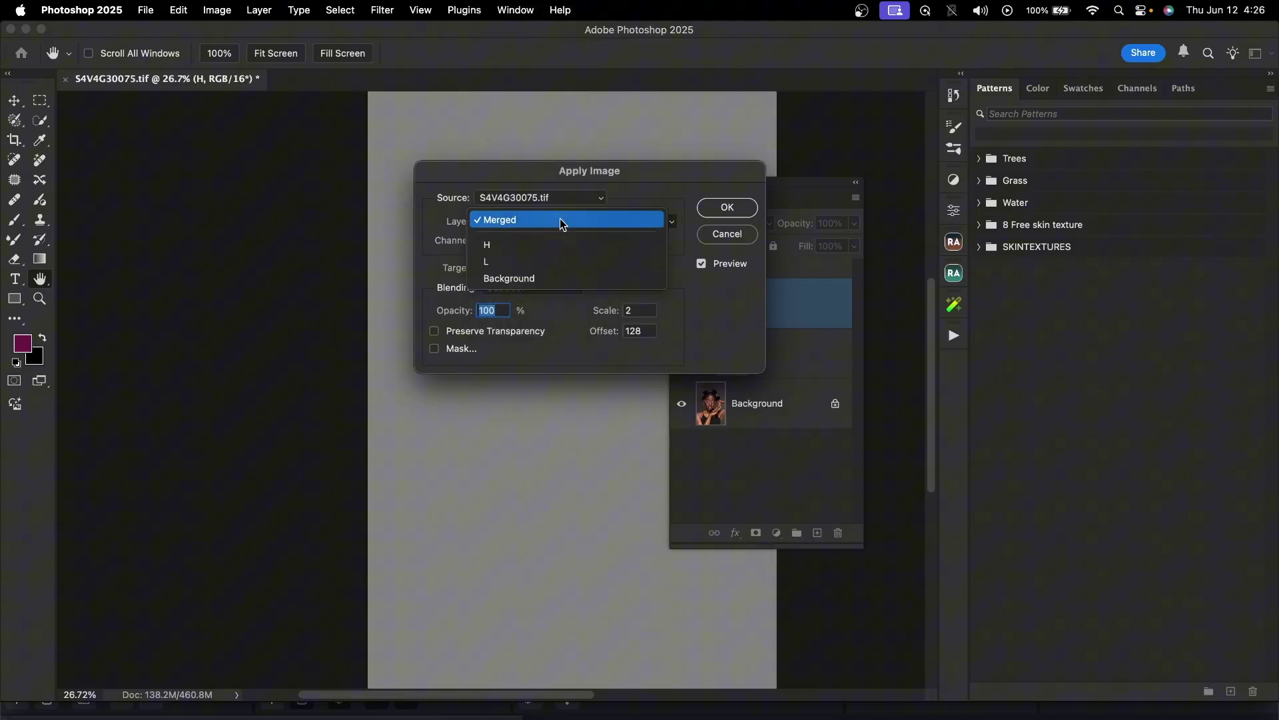
pyautogui.click(574, 261)
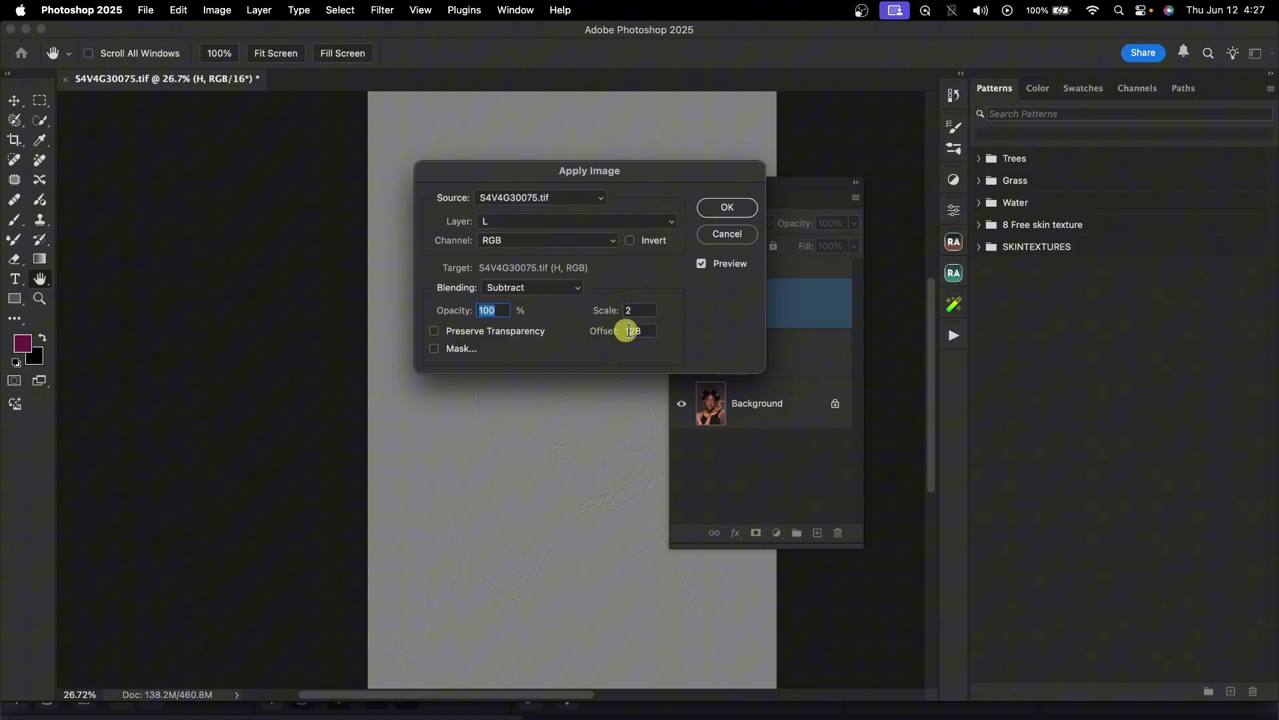
pyautogui.click(727, 210)
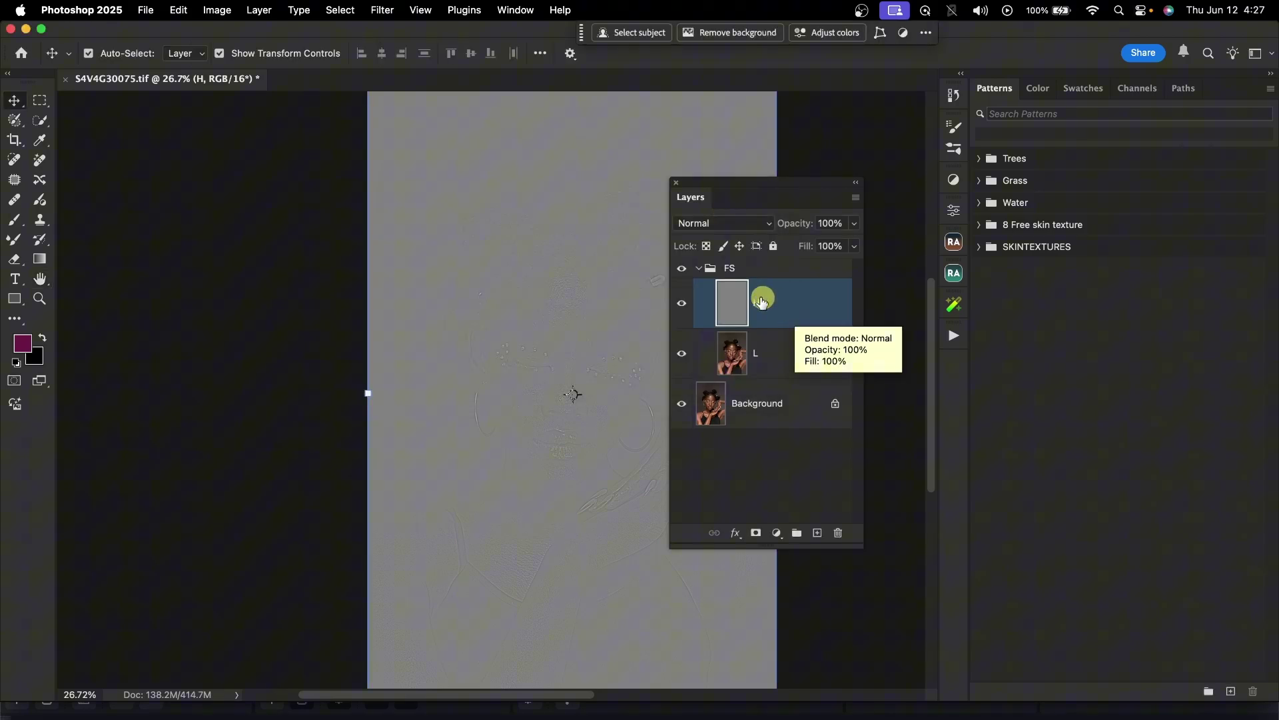
# - Set the H layer to Linear Light and rename it HTEXTURE
pyautogui.write('H')
pyautogui.press('Return')
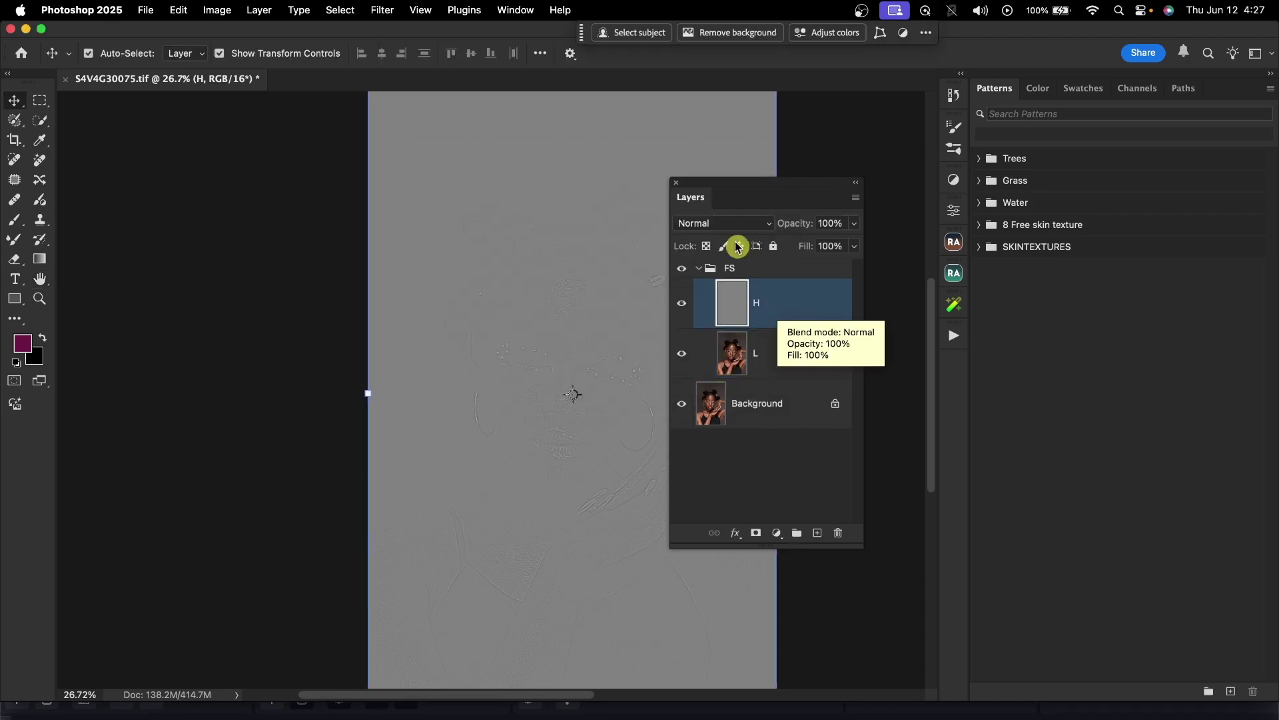
pyautogui.click(720, 223)
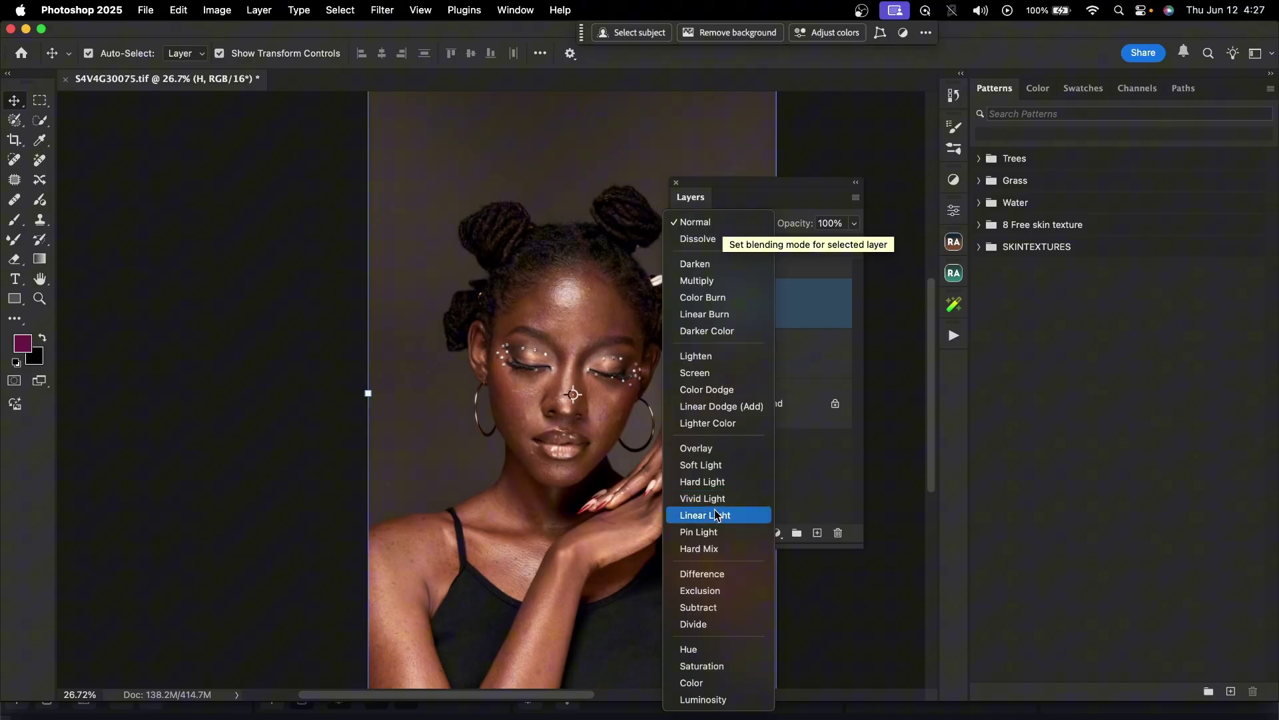
pyautogui.click(715, 515)
pyautogui.doubleClick(764, 302)
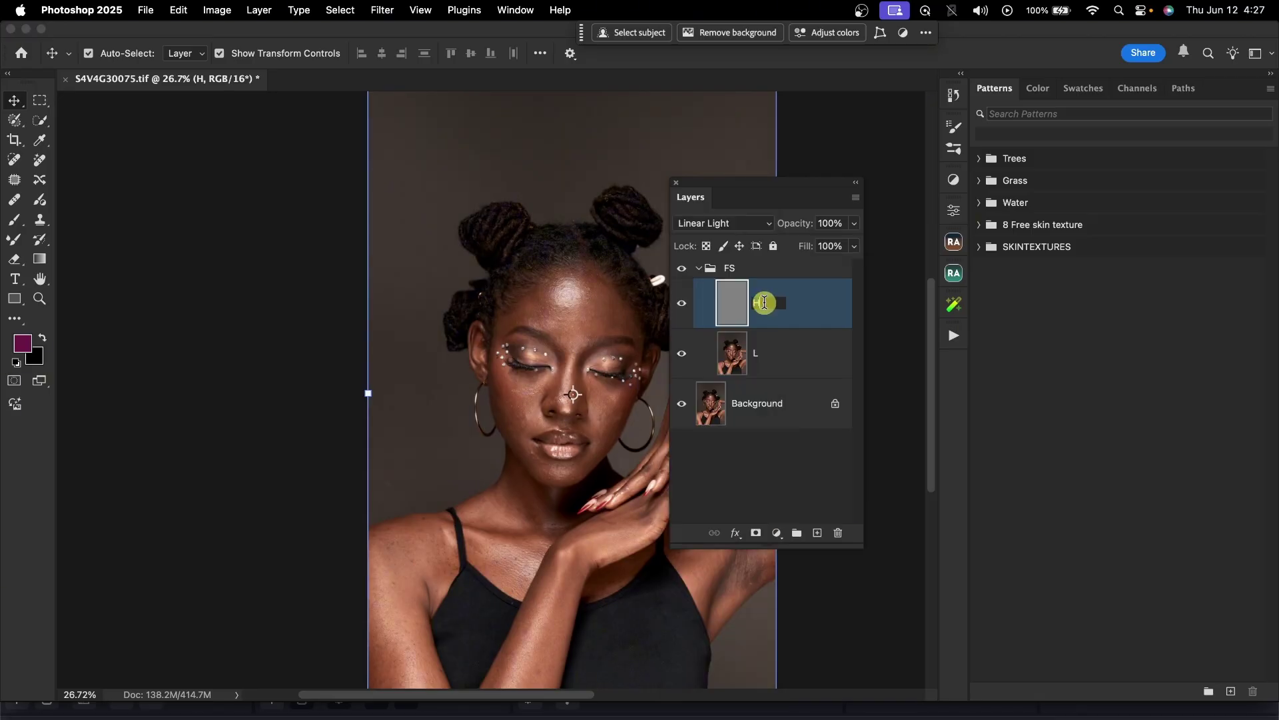
pyautogui.write('HTEXTURE')
pyautogui.press('Return')
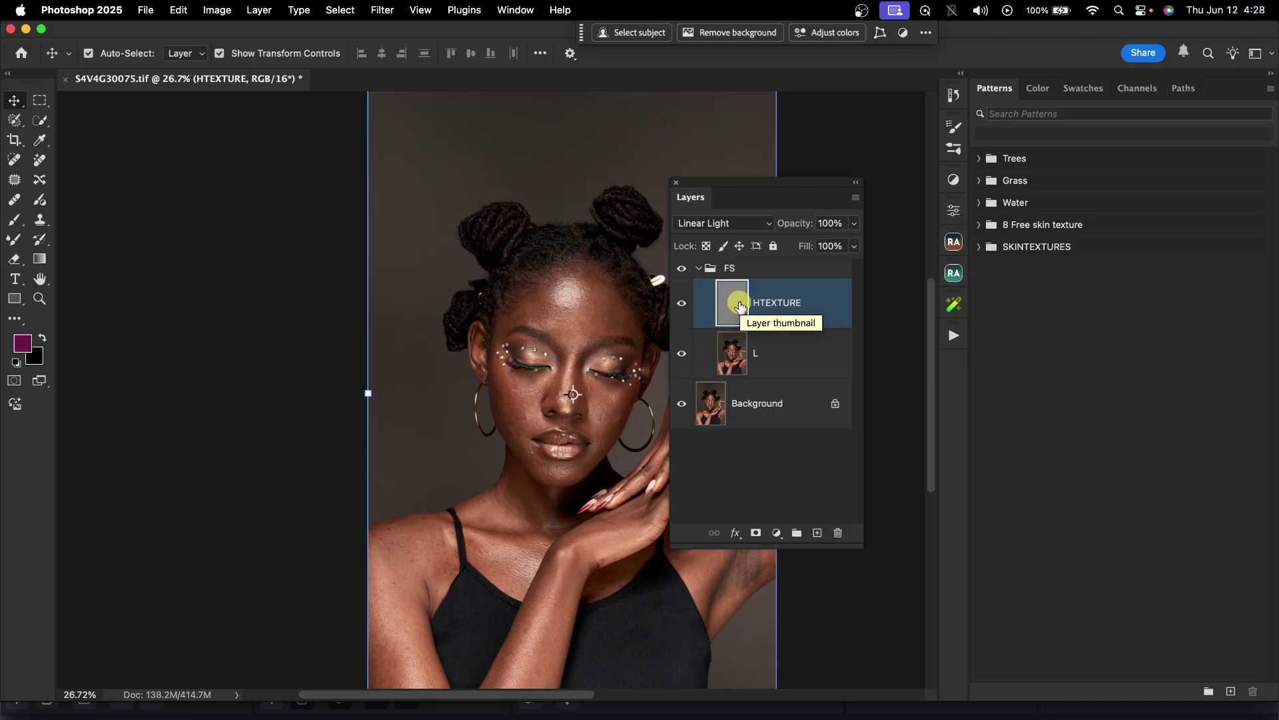
# - Duplicate HTEXTURE and clip the copy onto it
pyautogui.press('super+j')
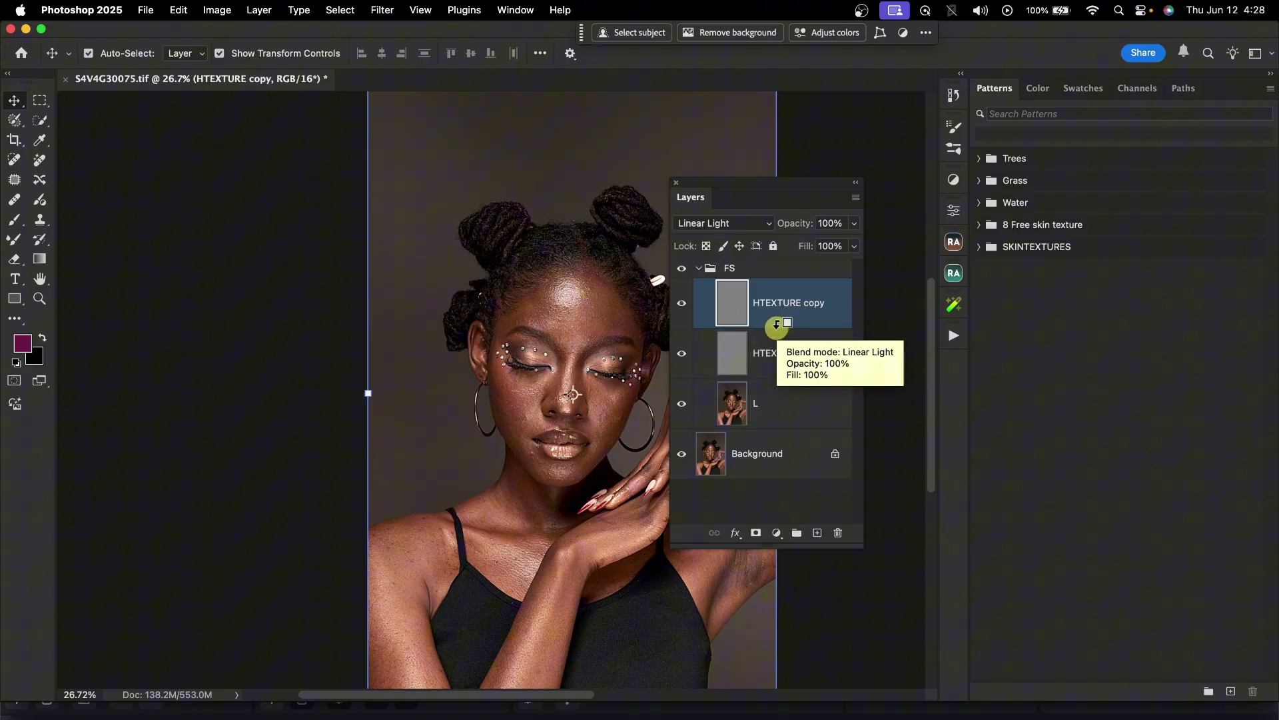
pyautogui.keyDown('alt'); pyautogui.click(777, 325); pyautogui.keyUp('alt')
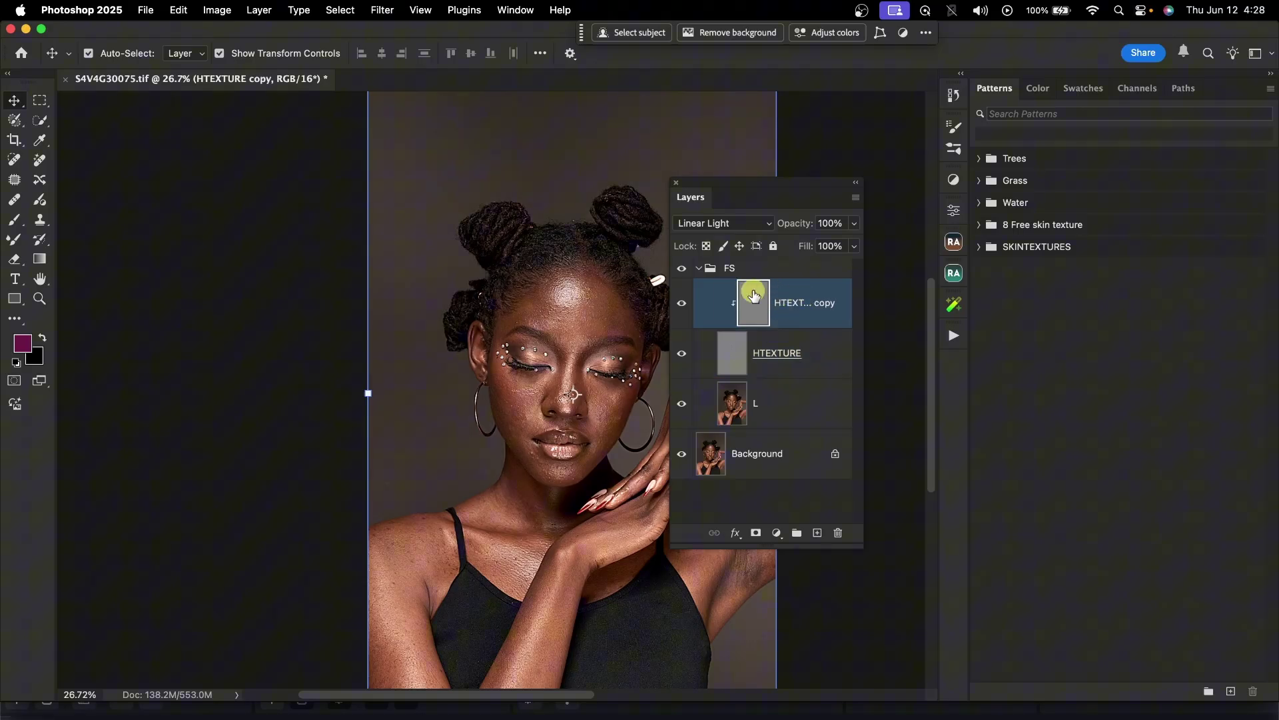
pyautogui.click(719, 223)
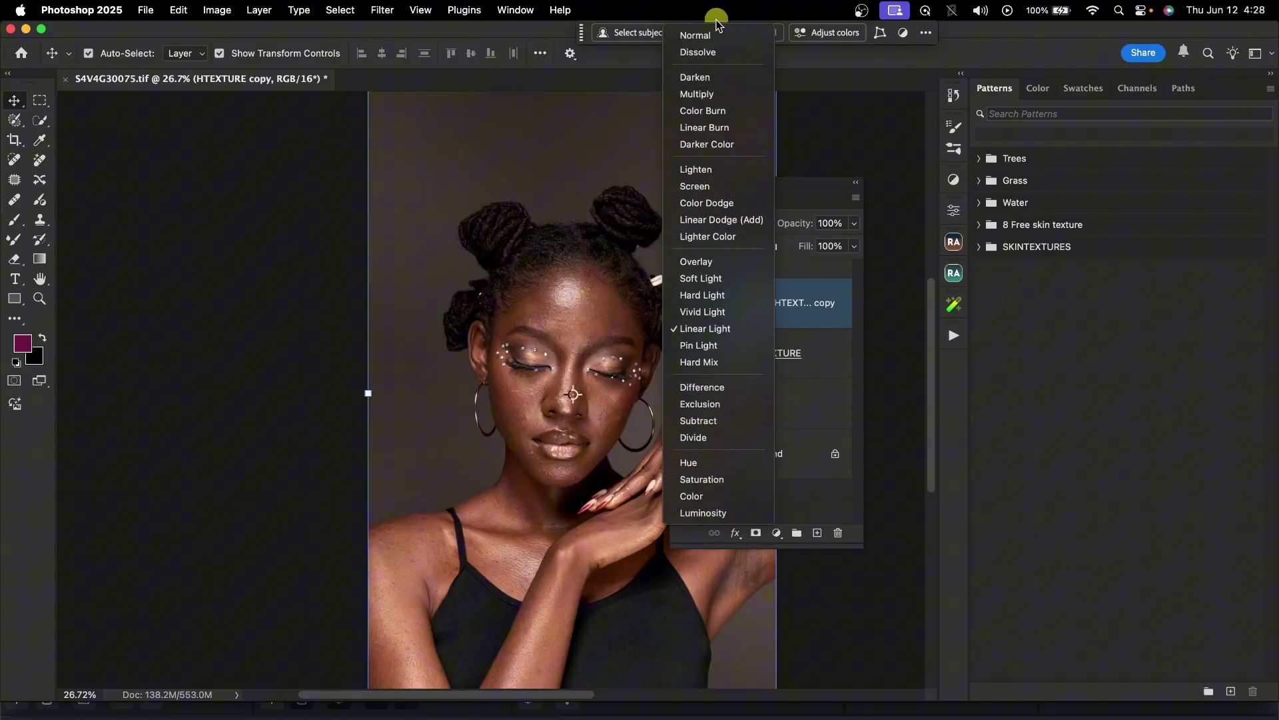
# - Set the HTEXTURE copy to Normal and rename layer L to LOW/COLOR
pyautogui.click(713, 25)
pyautogui.click(755, 403)
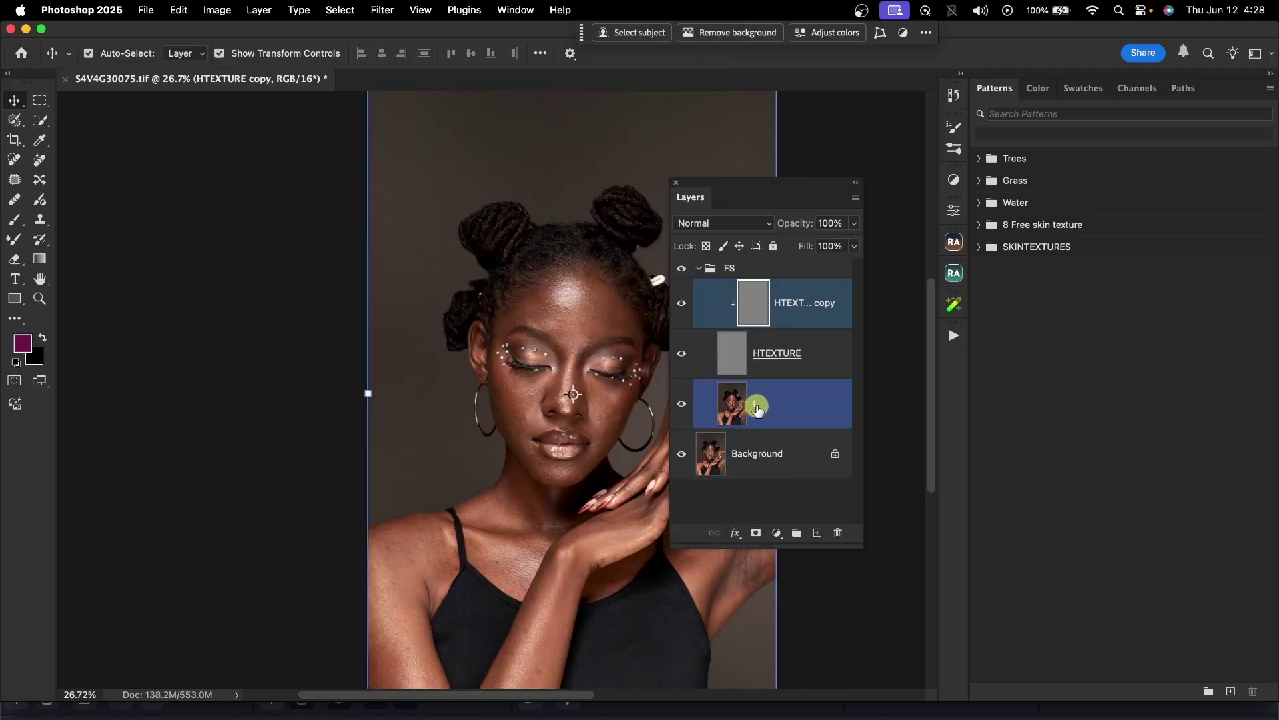
pyautogui.doubleClick(758, 406)
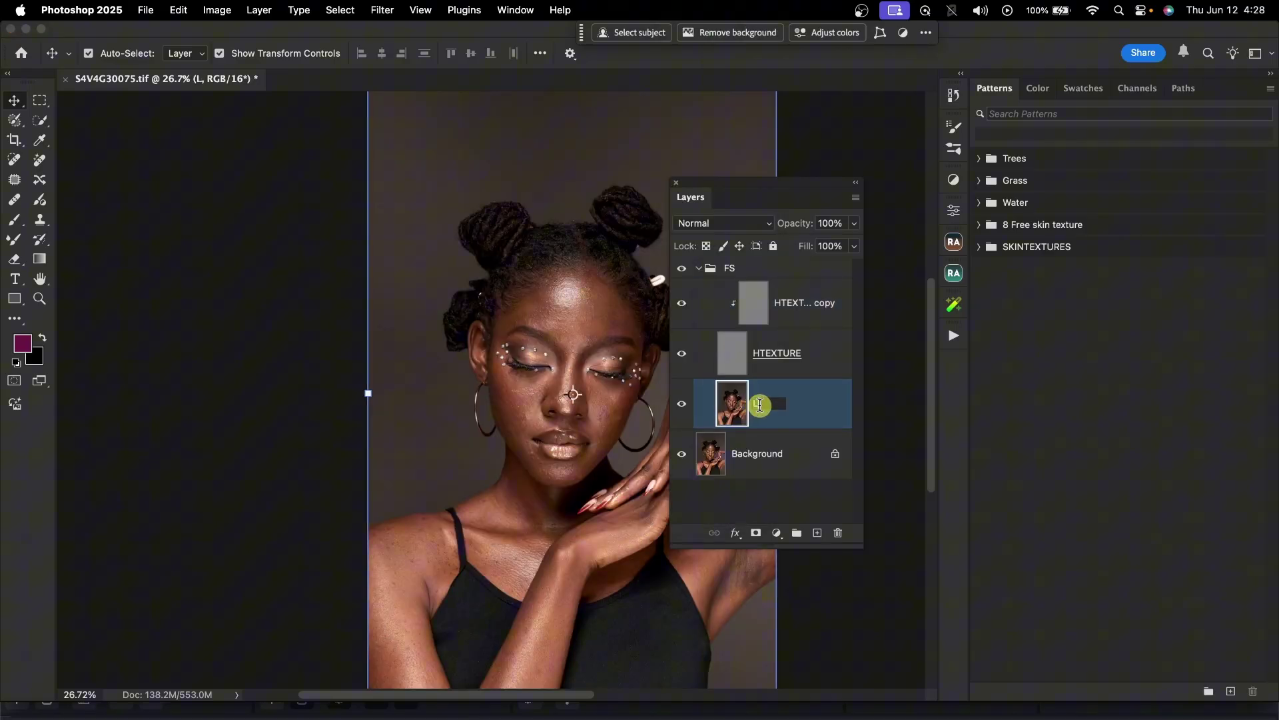
pyautogui.write('LOW')
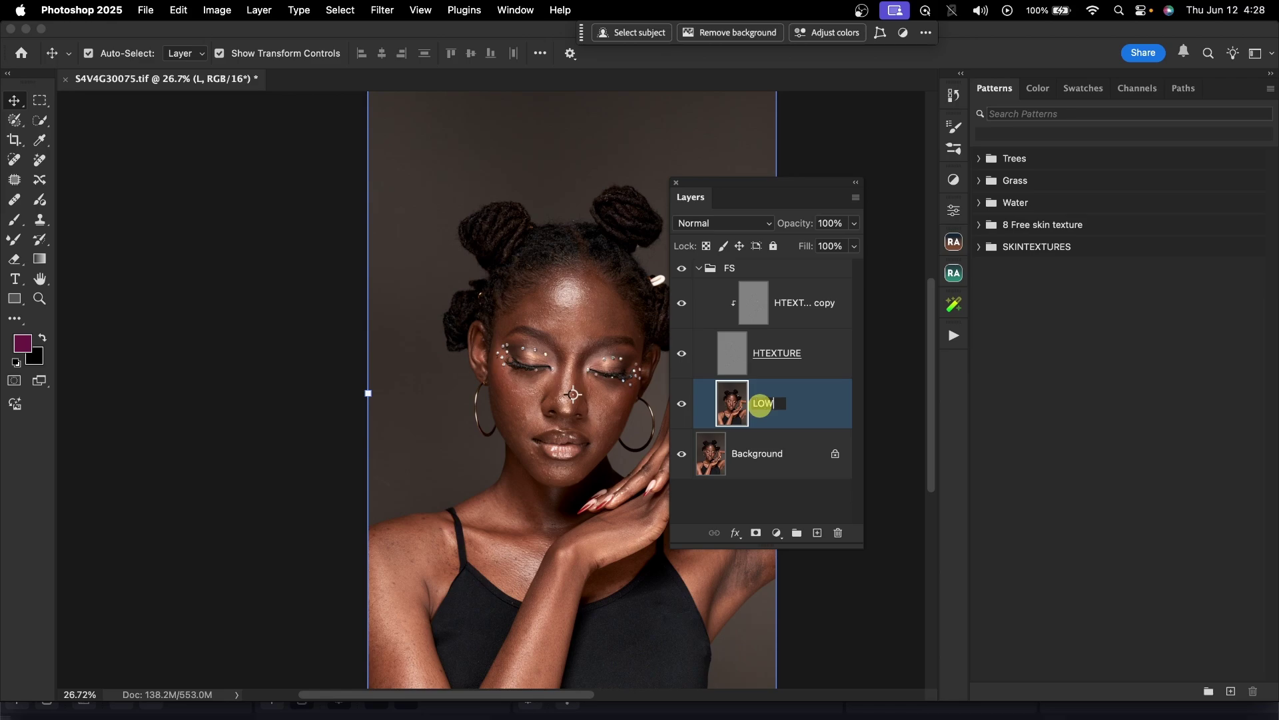
pyautogui.doubleClick(766, 400)
pyautogui.write('/COLOR')
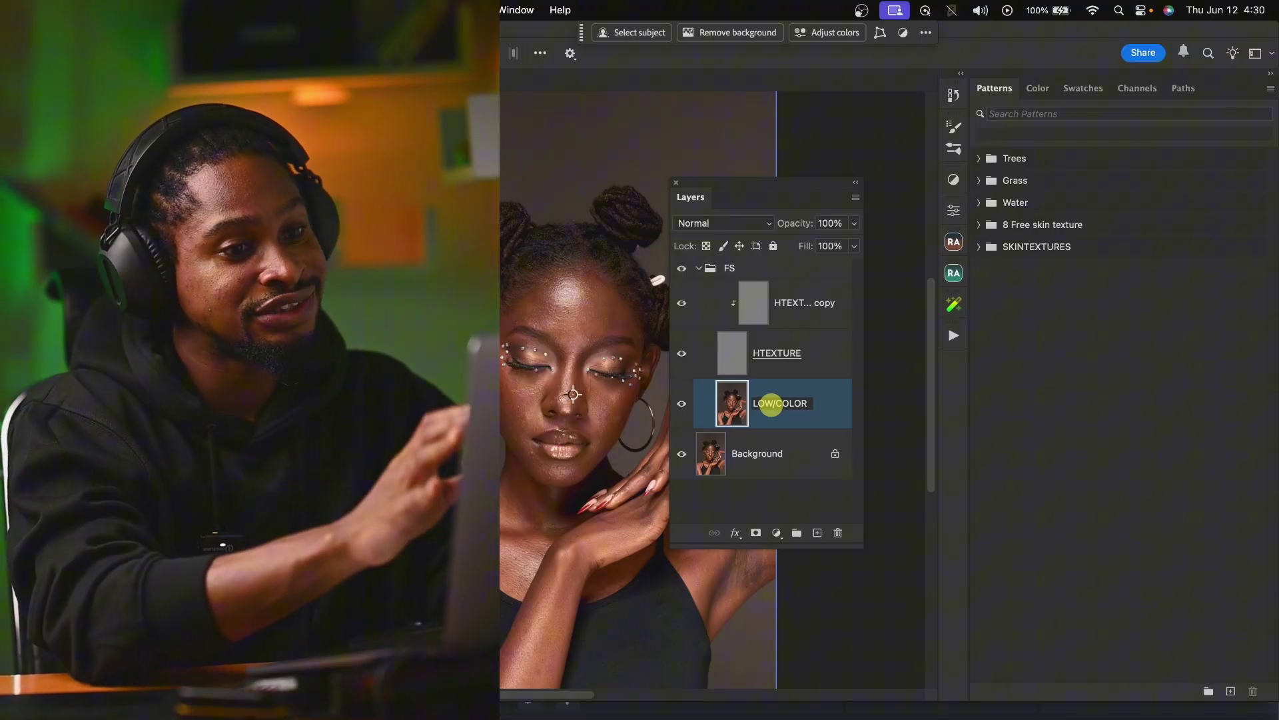
pyautogui.press('Return')
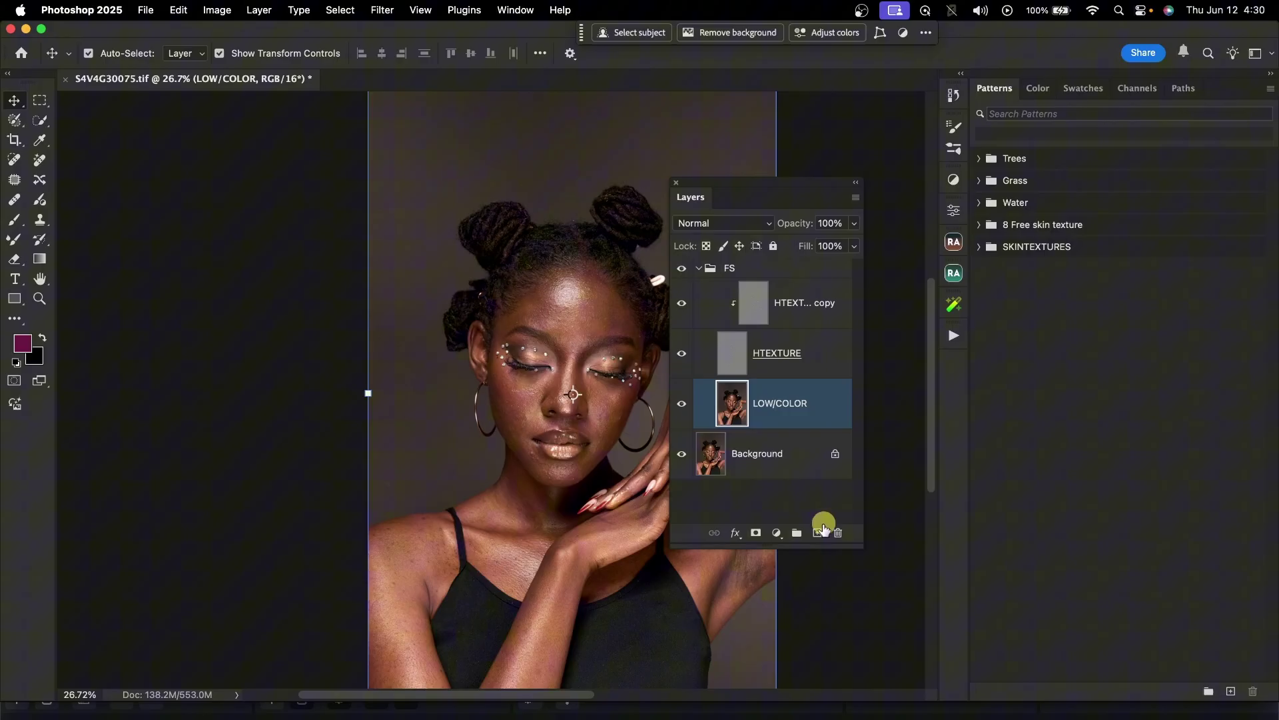
# - Add an empty layer named BRUSH HERE just above LOW/COLOR
pyautogui.click(817, 534)
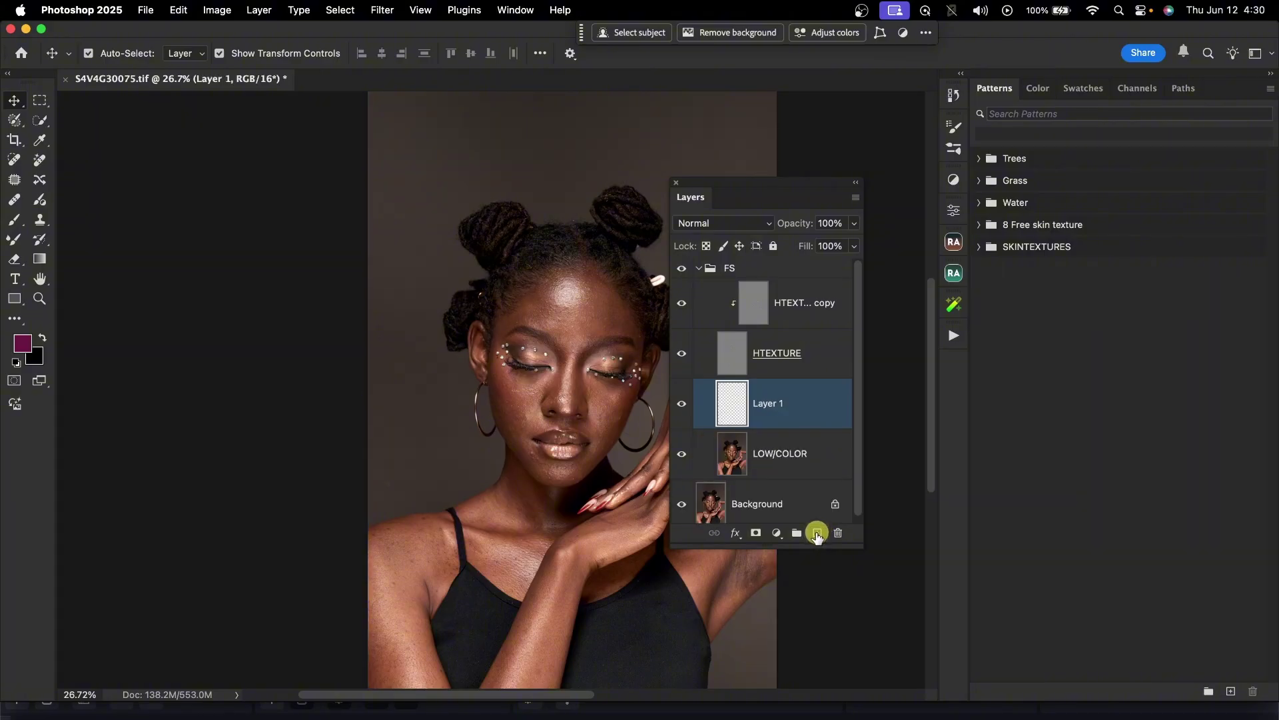
pyautogui.doubleClick(765, 401)
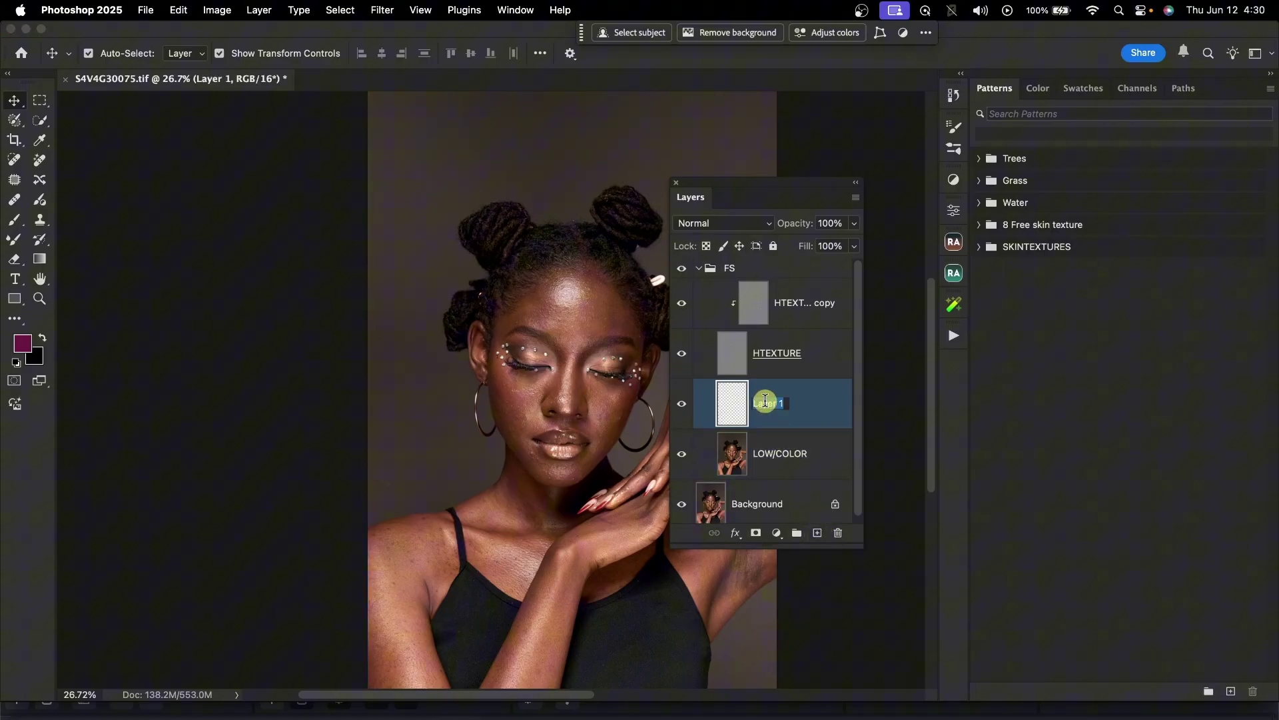
pyautogui.write('BRUSH HERE')
pyautogui.click(733, 400)
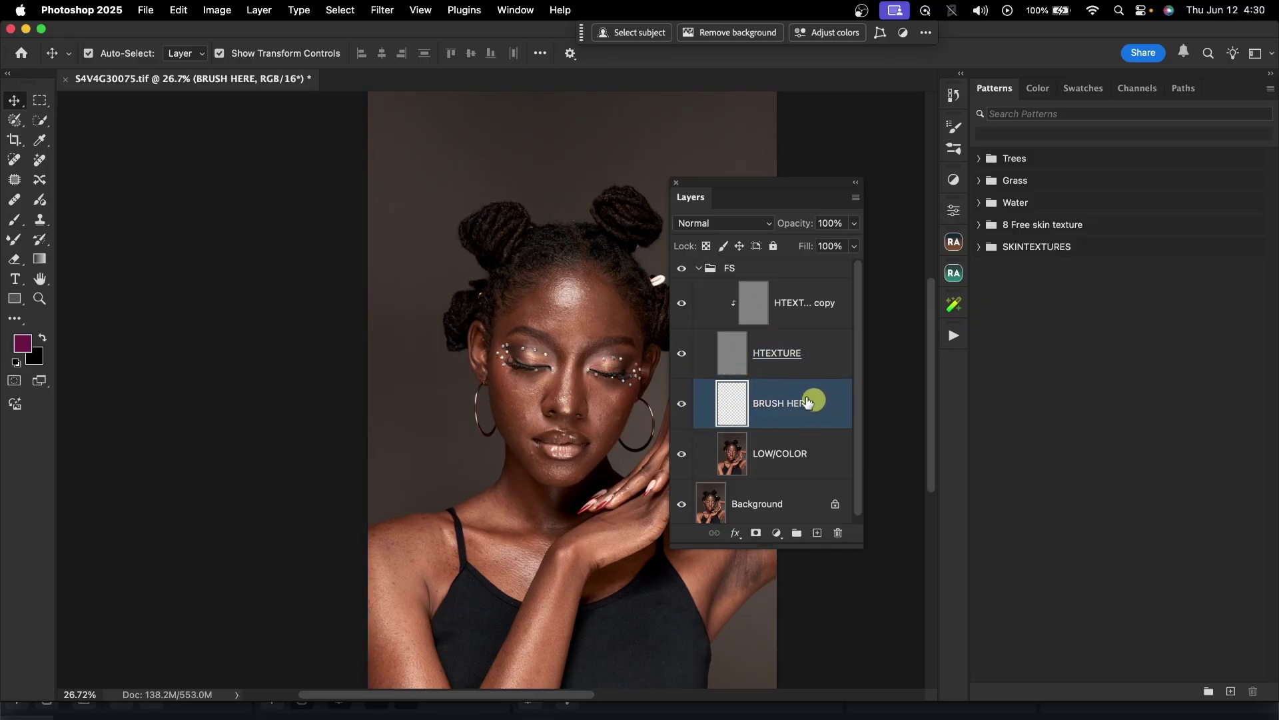
pyautogui.moveTo(807, 401)
pyautogui.mouseDown()
pyautogui.moveTo(766, 351)
pyautogui.moveTo(777, 409)
pyautogui.moveTo(769, 391)
pyautogui.mouseUp()
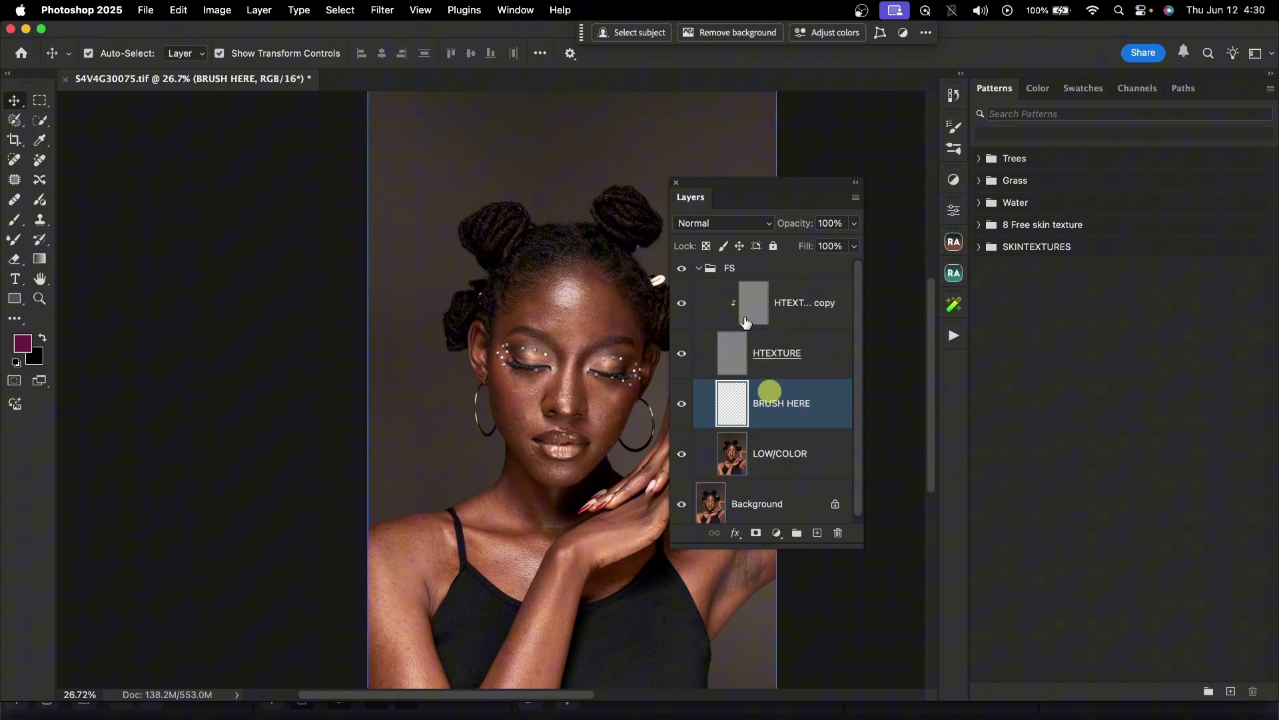
# - Stop recording the FS action and switch the Actions panel back to Button Mode
pyautogui.click(518, 10)
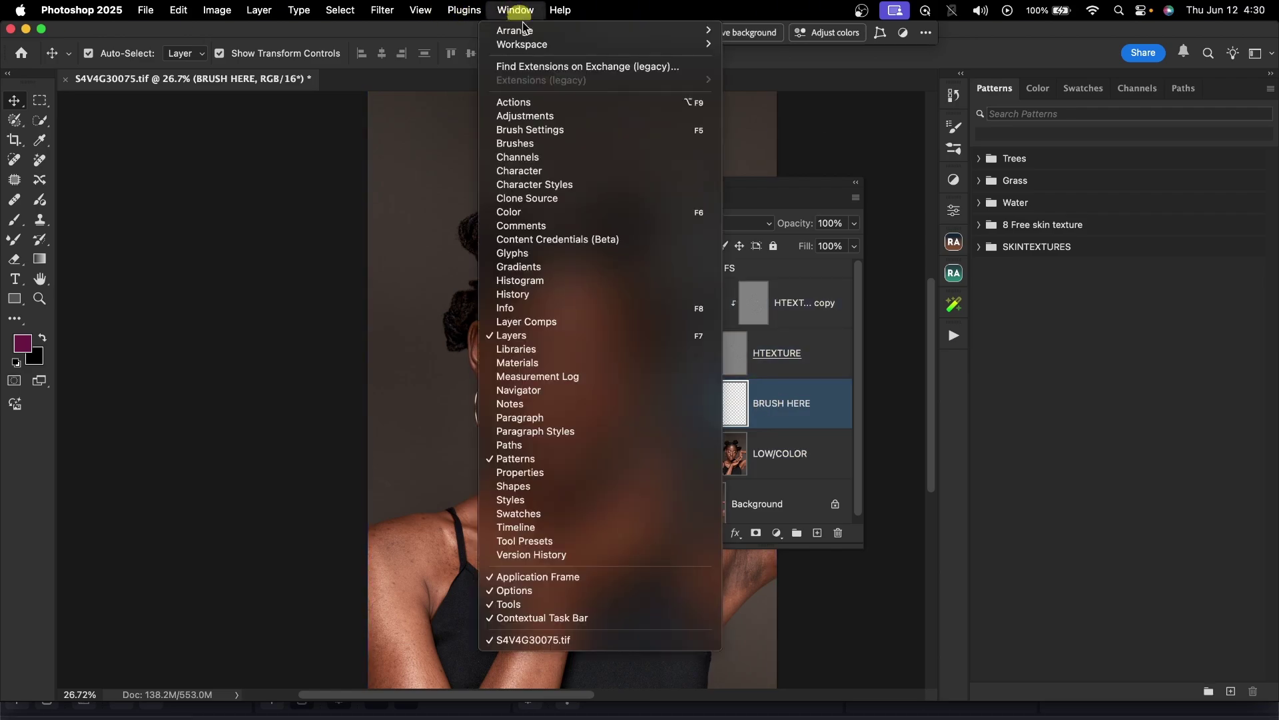
pyautogui.click(535, 103)
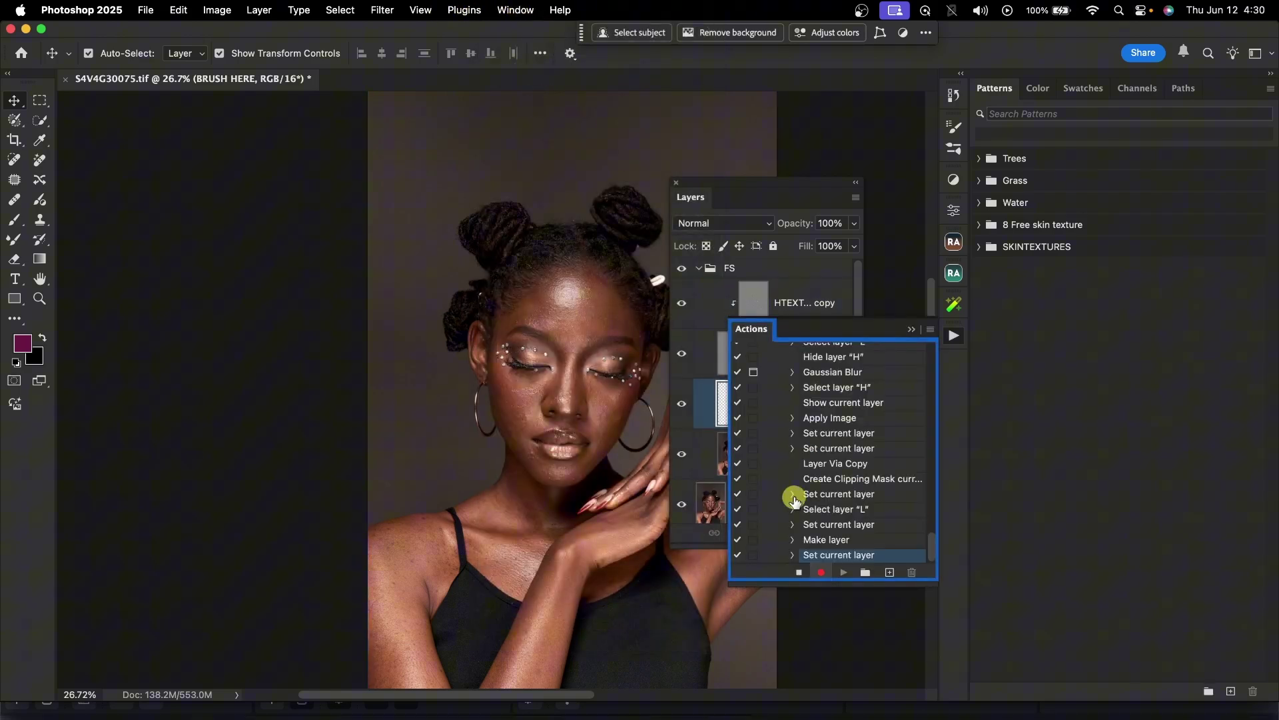
pyautogui.click(800, 573)
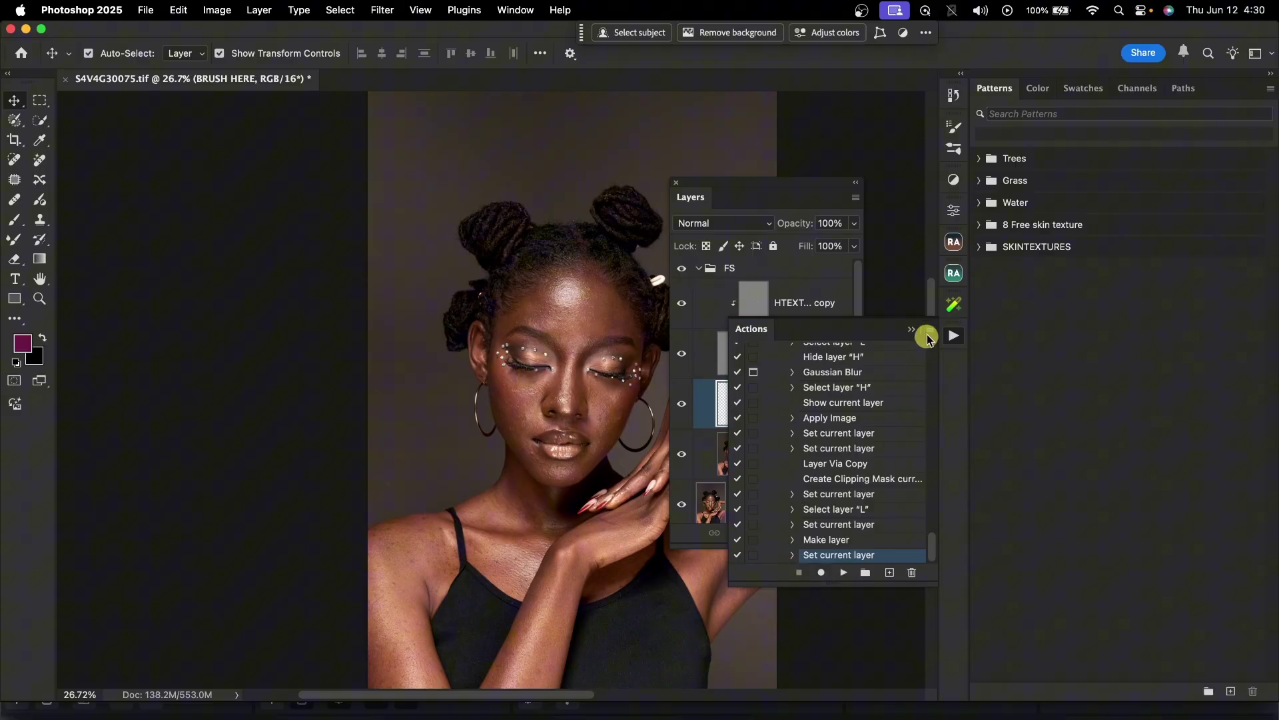
pyautogui.click(928, 333)
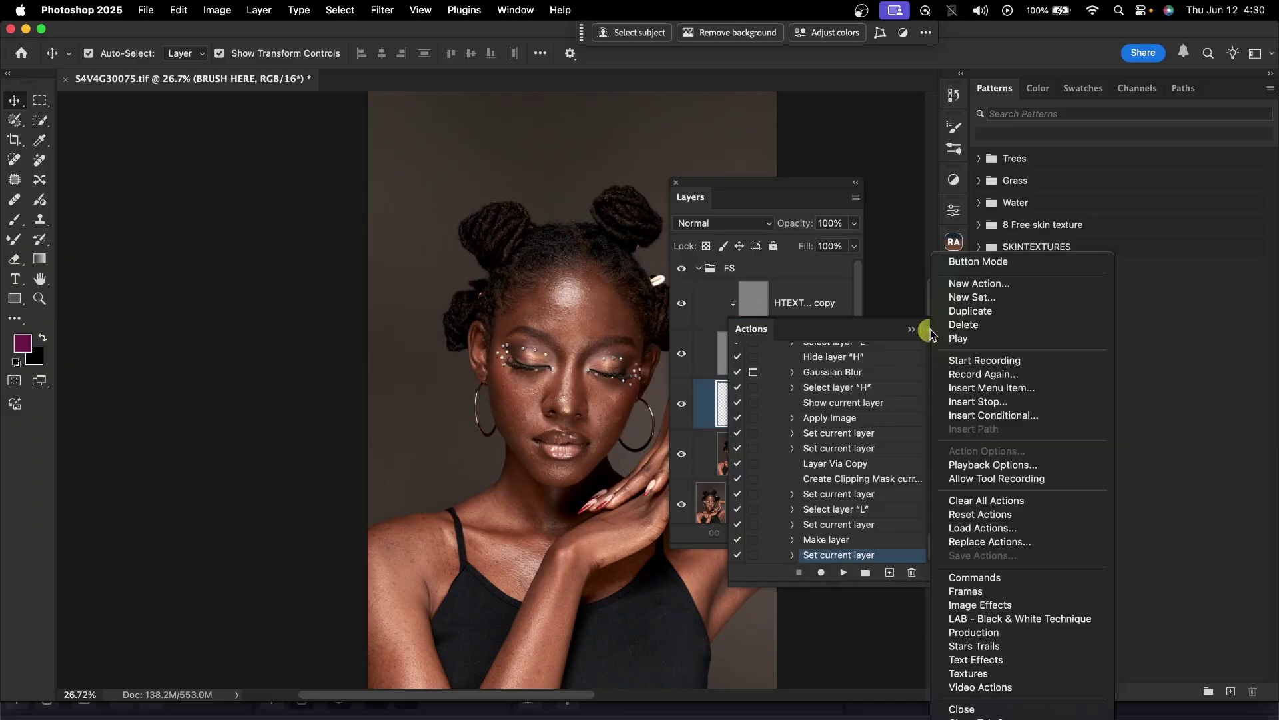
pyautogui.click(962, 261)
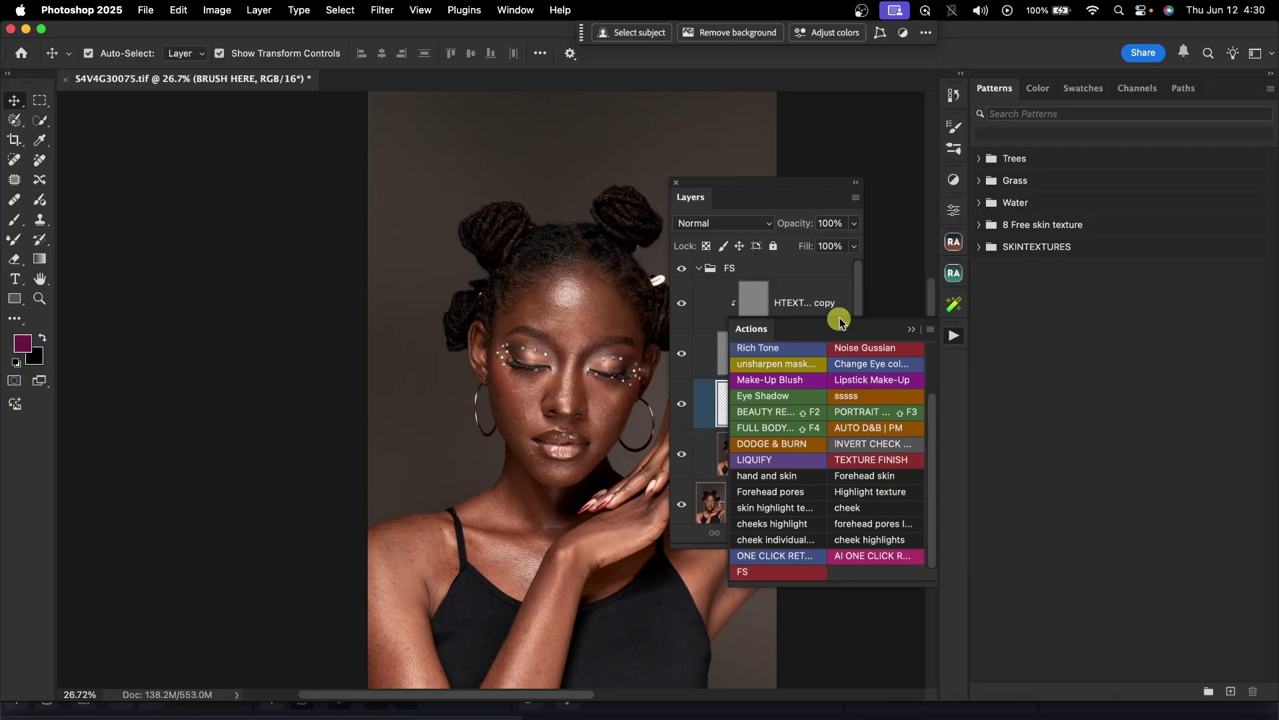
pyautogui.click(912, 330)
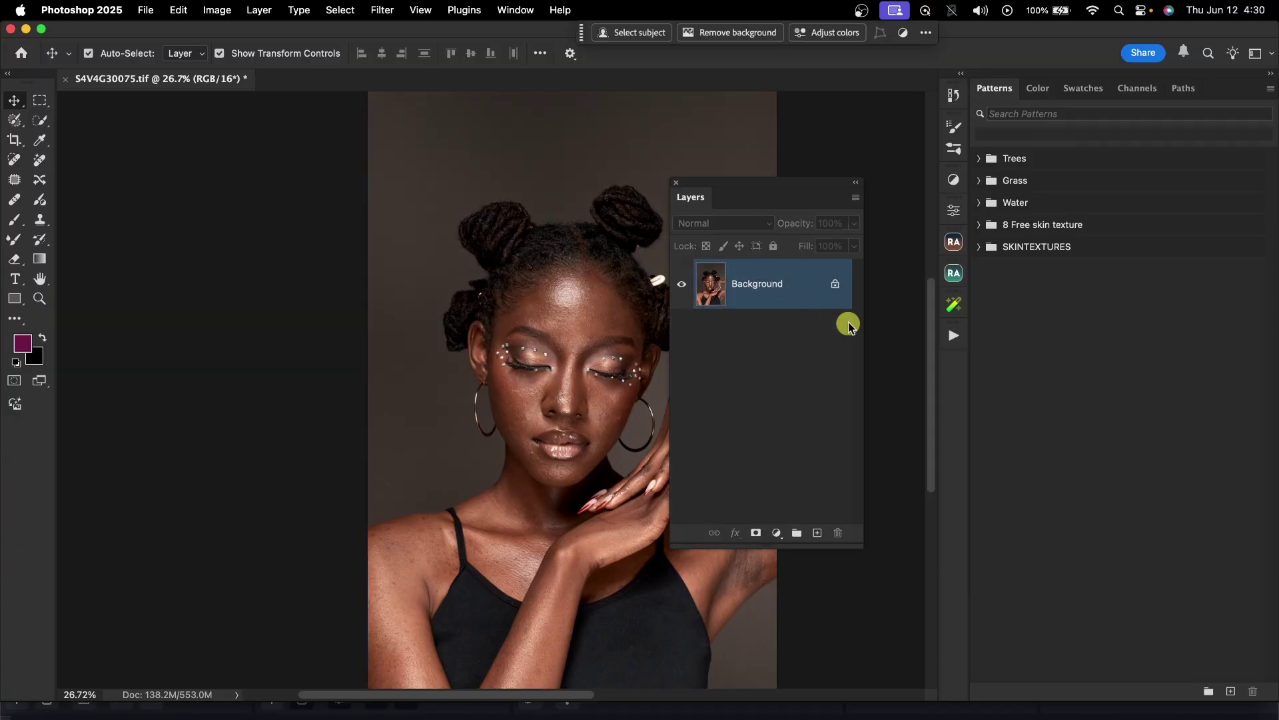
# - Run the FS action with a Gaussian Blur radius of 8 and collapse the resulting group
pyautogui.click(953, 308)
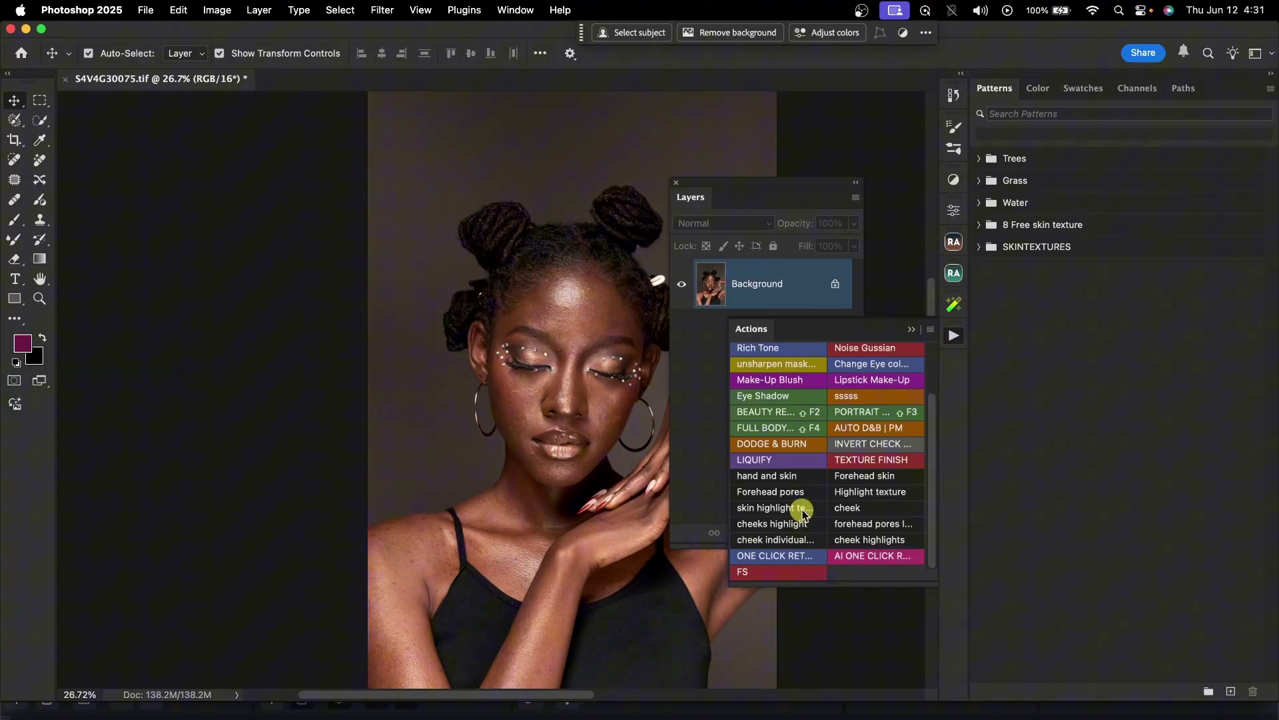
pyautogui.click(770, 575)
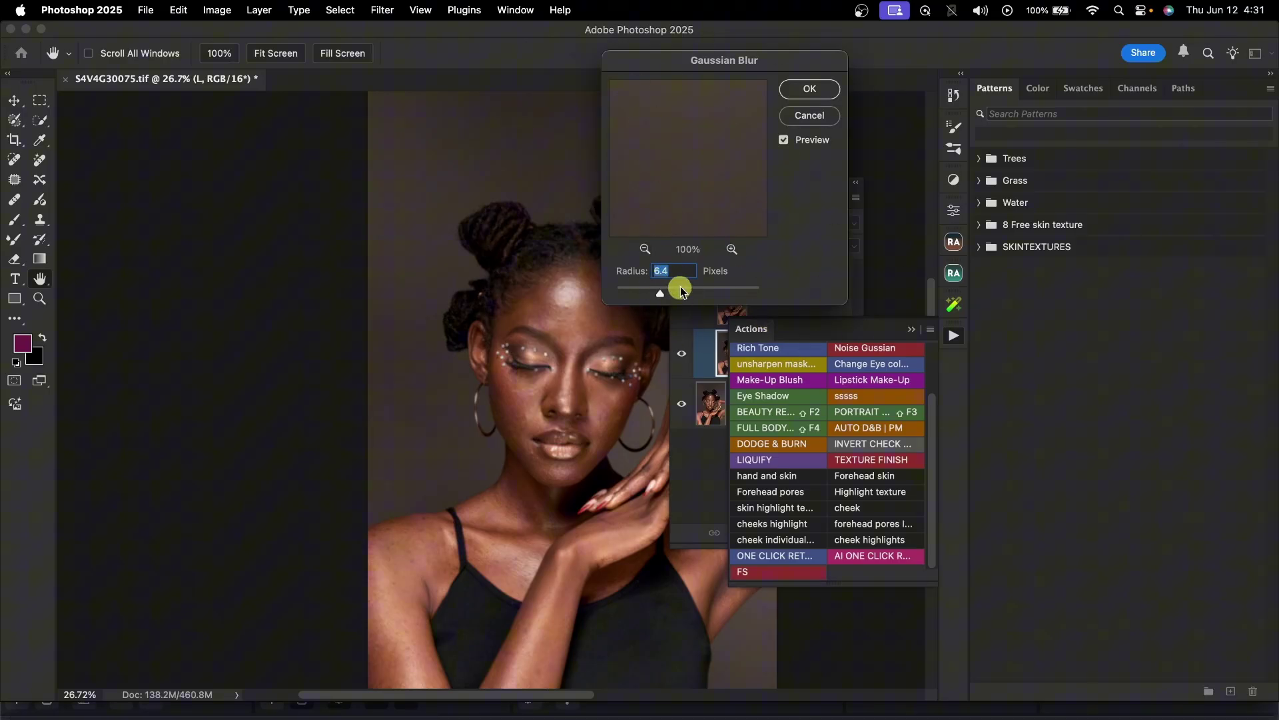
pyautogui.write('8')
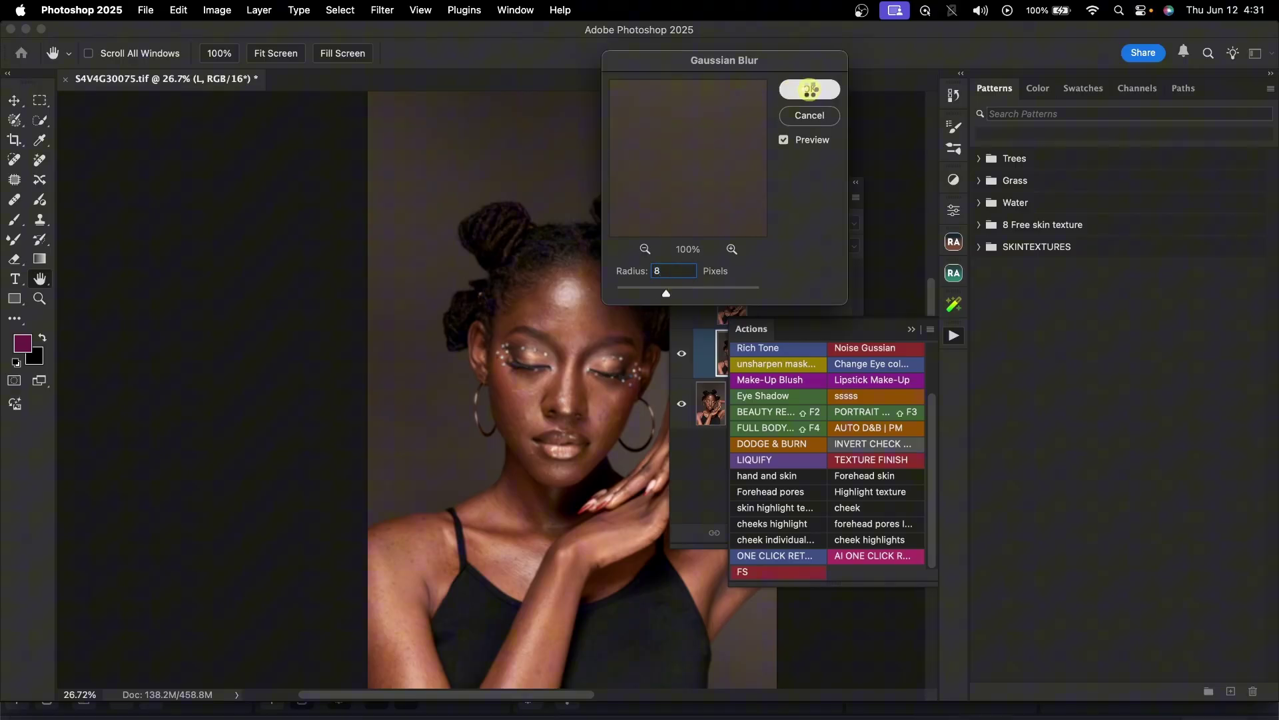
pyautogui.click(809, 89)
pyautogui.click(765, 302)
pyautogui.moveTo(749, 379)
pyautogui.mouseDown()
pyautogui.moveTo(754, 422)
pyautogui.moveTo(771, 408)
pyautogui.moveTo(702, 270)
pyautogui.mouseUp()
pyautogui.click(698, 268)
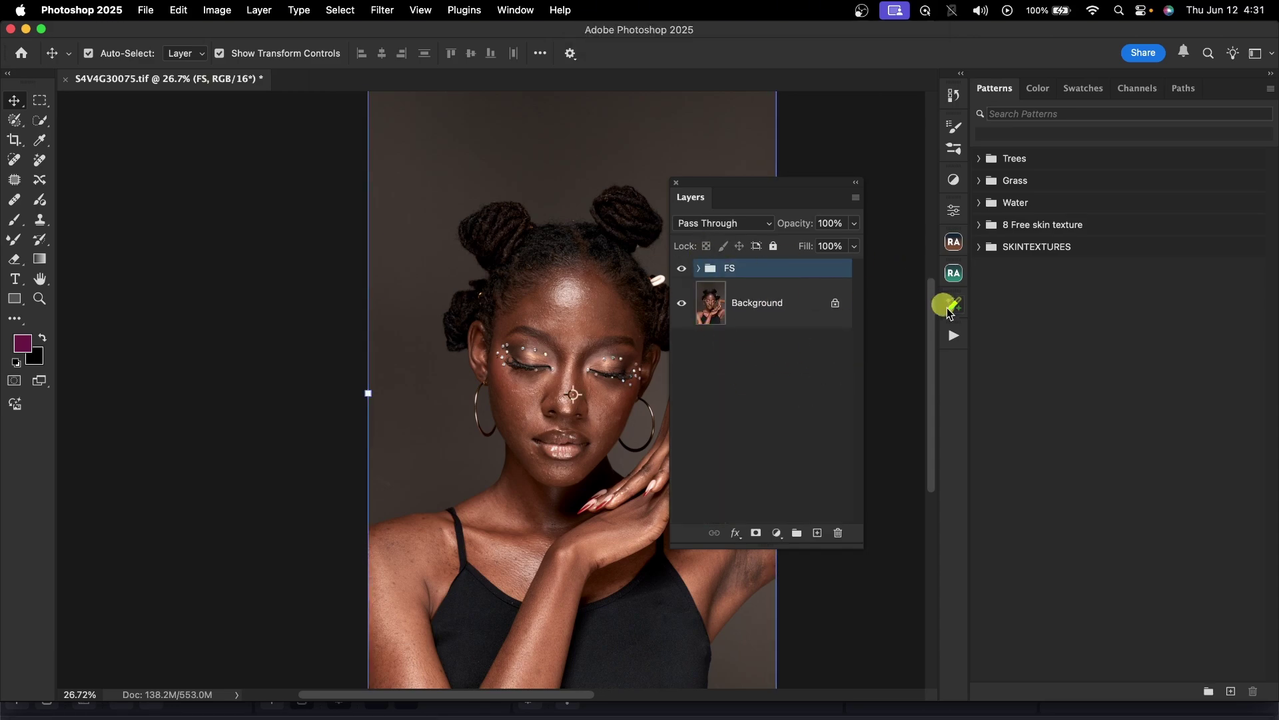
# - Run the FS action again at the default 6.4 blur and collapse the new FS group
pyautogui.click(954, 335)
pyautogui.click(790, 572)
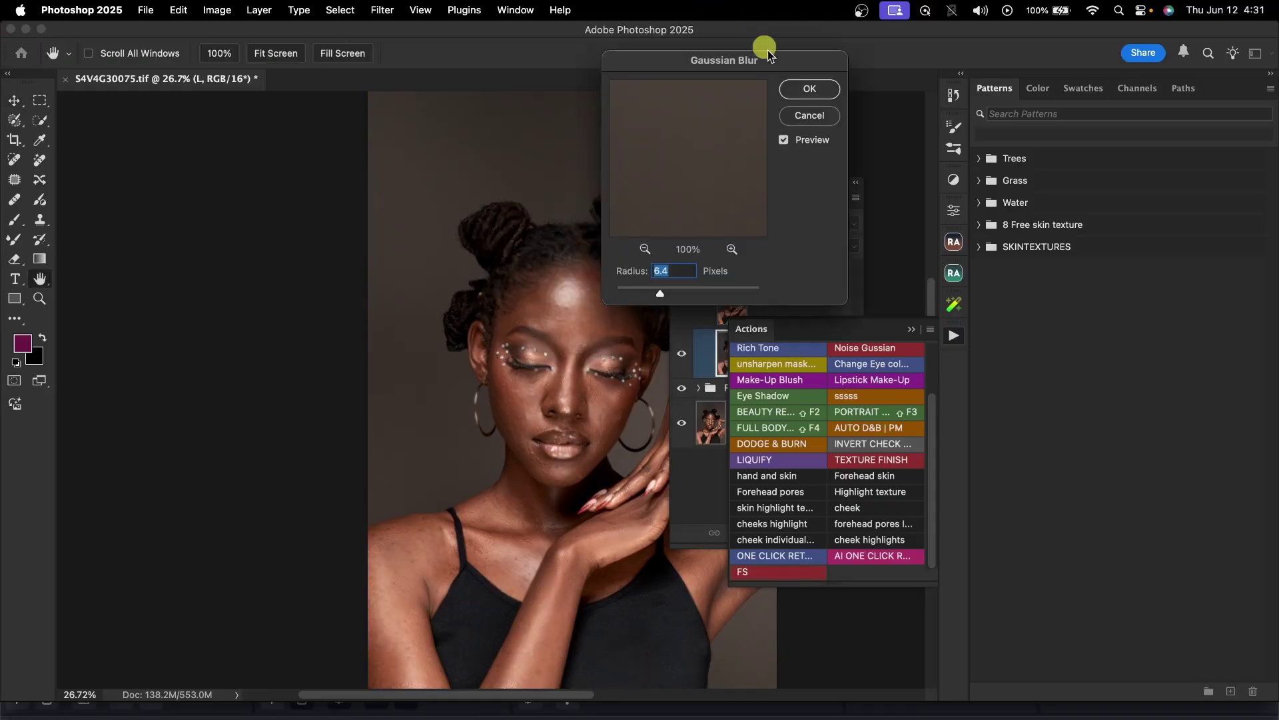
pyautogui.click(799, 96)
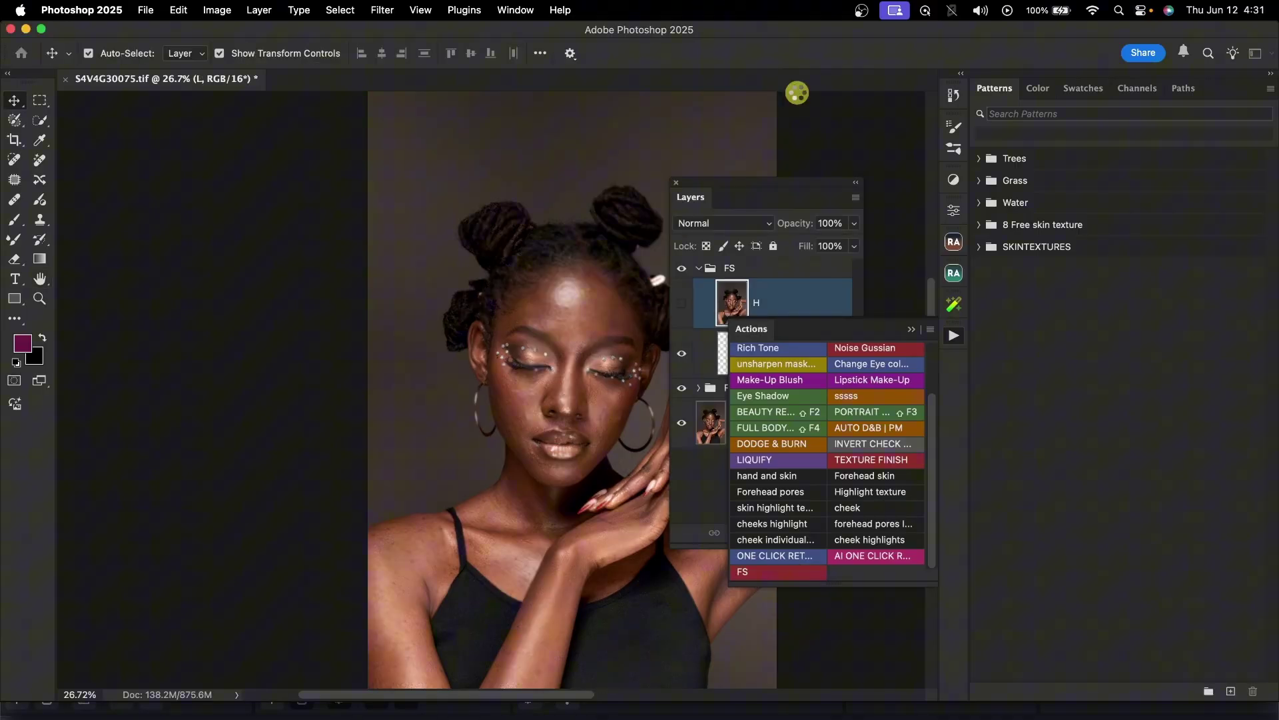
pyautogui.click(911, 330)
pyautogui.click(709, 269)
pyautogui.click(698, 268)
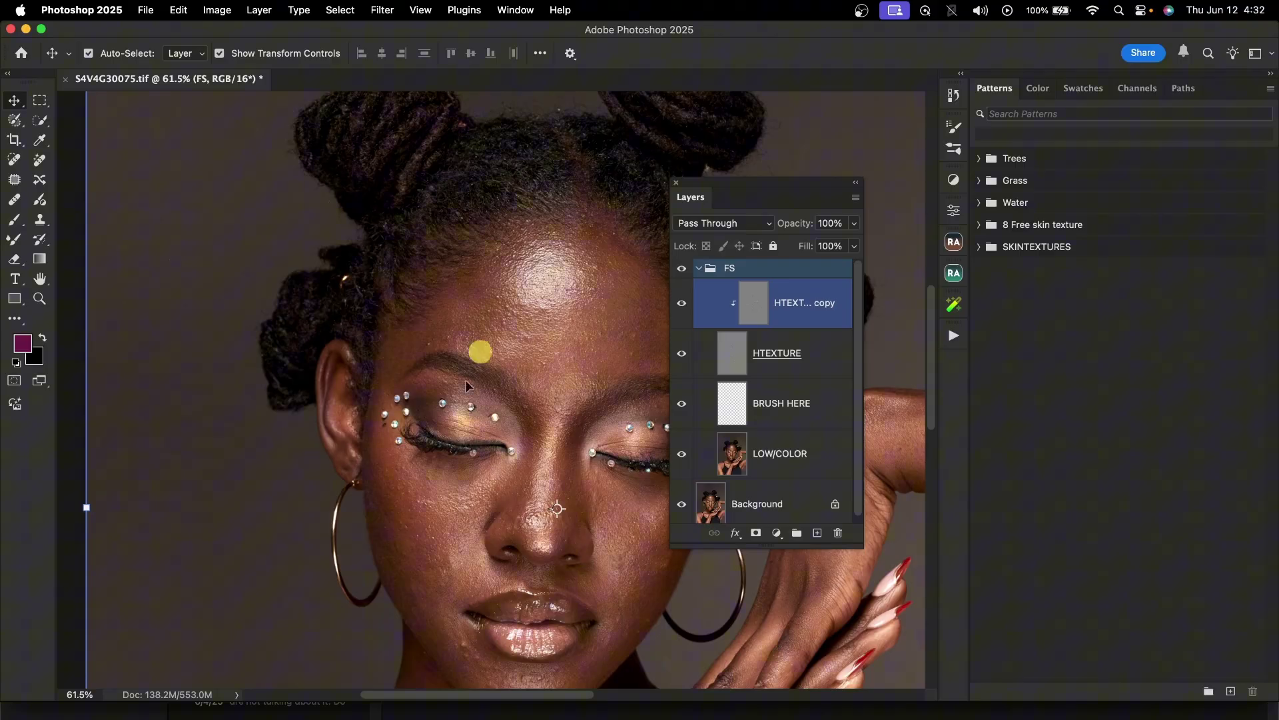
# - Pick the Clone Stamp tool on HTEXTURE copy in the FS group, then target the BRUSH HERE layer
pyautogui.click(764, 322)
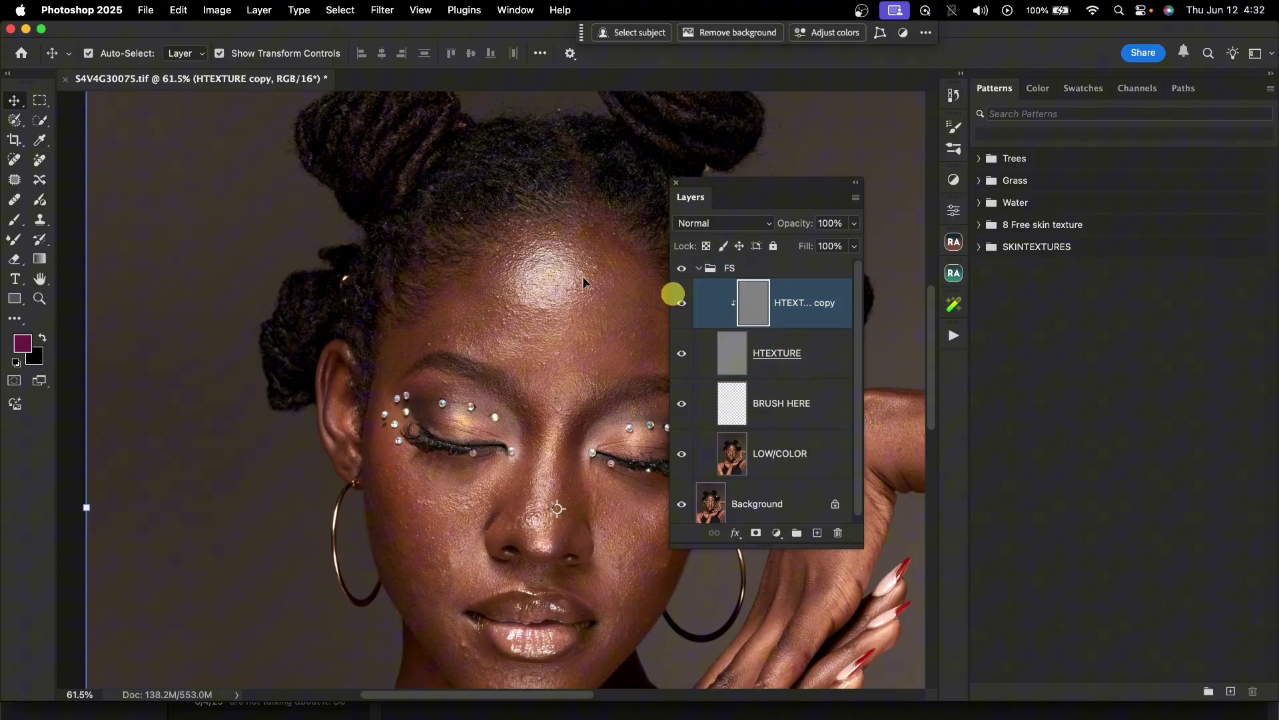
pyautogui.scroll(-4, 469, 403)
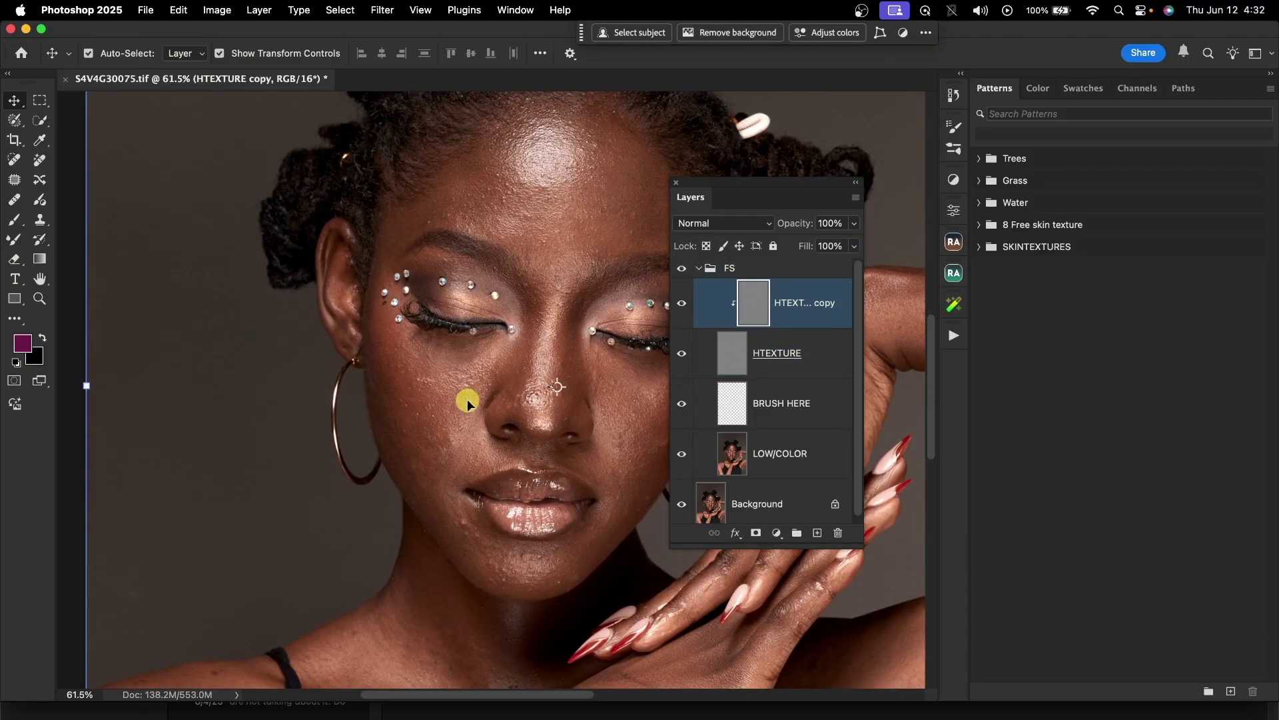
pyautogui.click(39, 221)
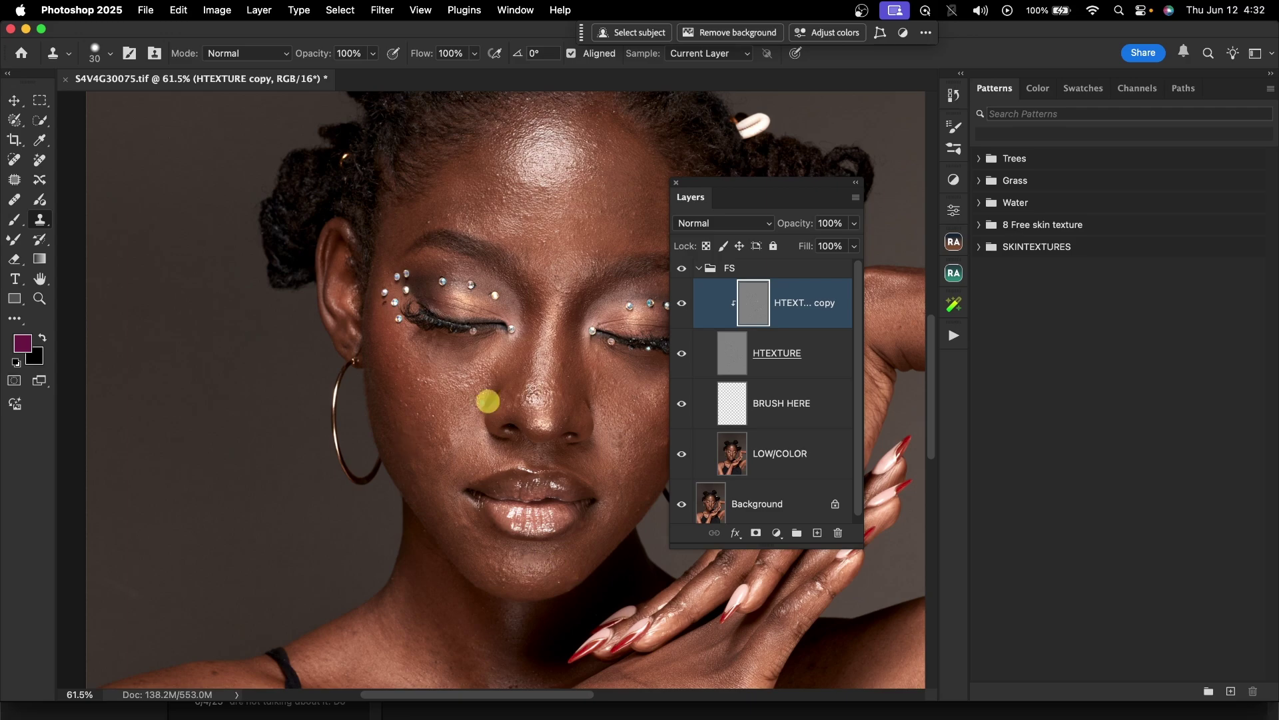
pyautogui.click(741, 412)
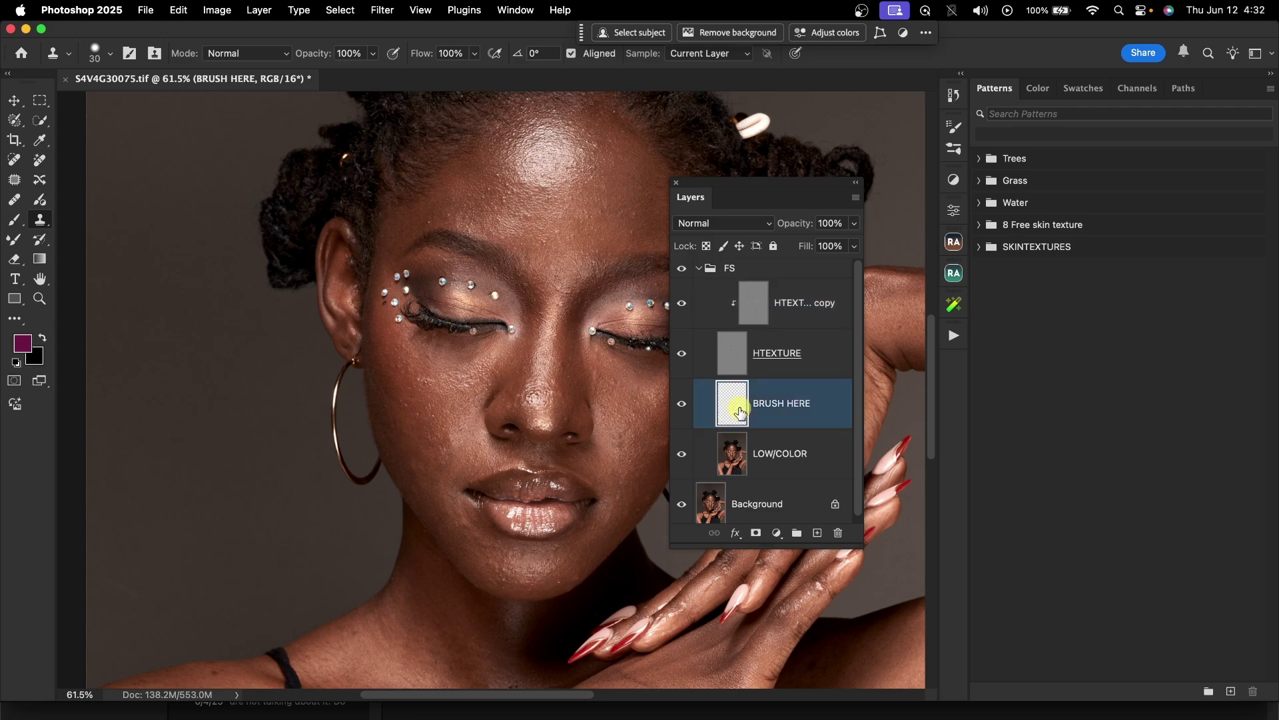
# - Hide the HTEXTURE layer and select the Mixer Brush, enlarged to size 125
pyautogui.click(683, 358)
pyautogui.click(17, 241)
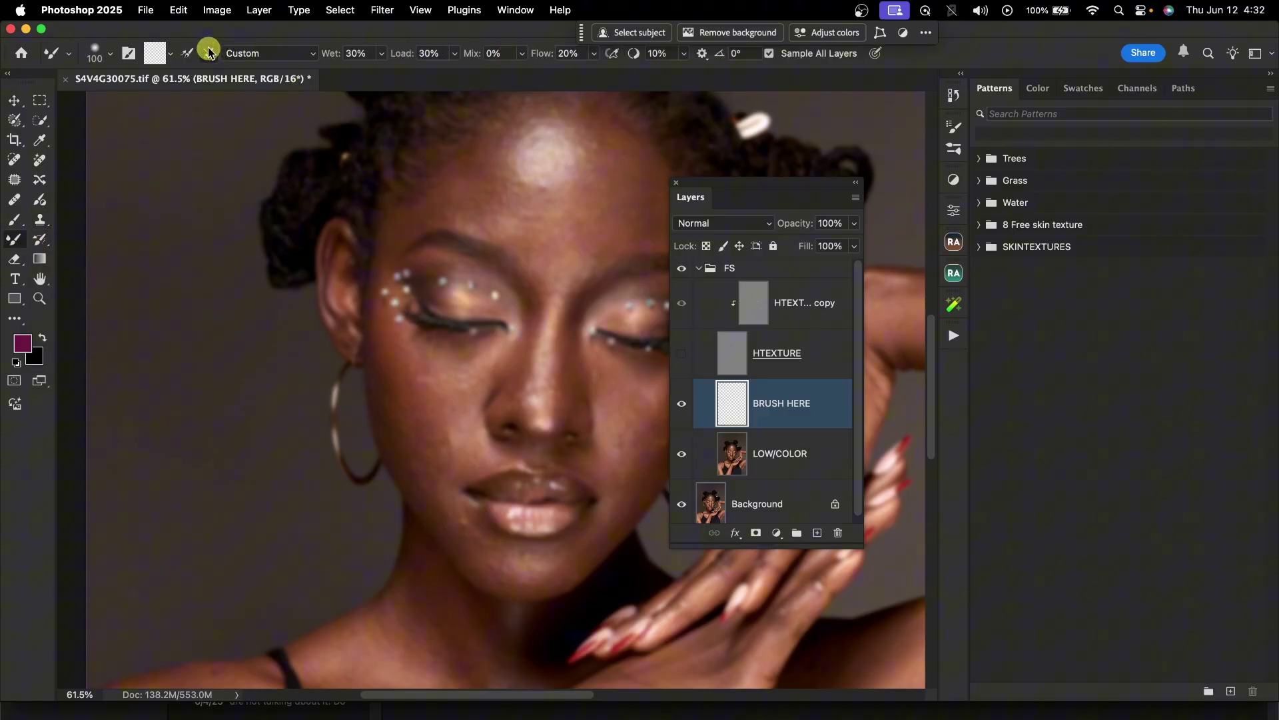
pyautogui.press(']')
# - Open and close the Actions panel's options menu
pyautogui.scroll(2, 567, 304)
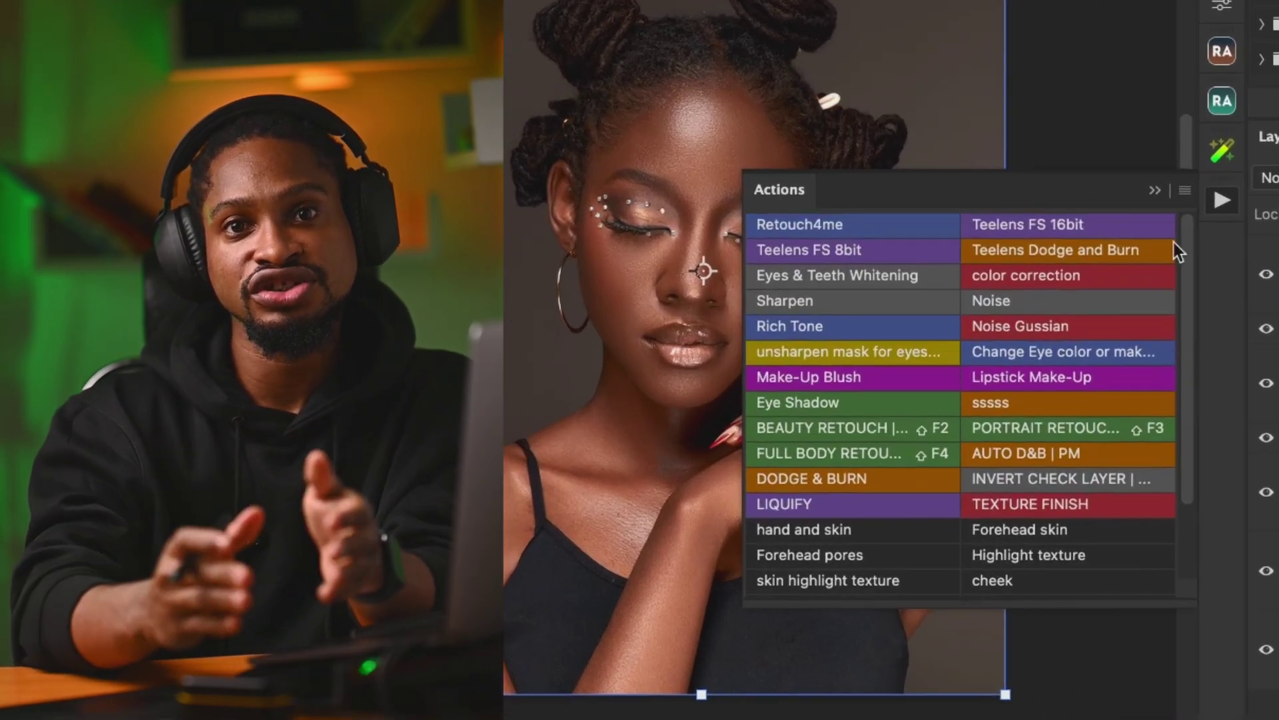
pyautogui.click(1180, 189)
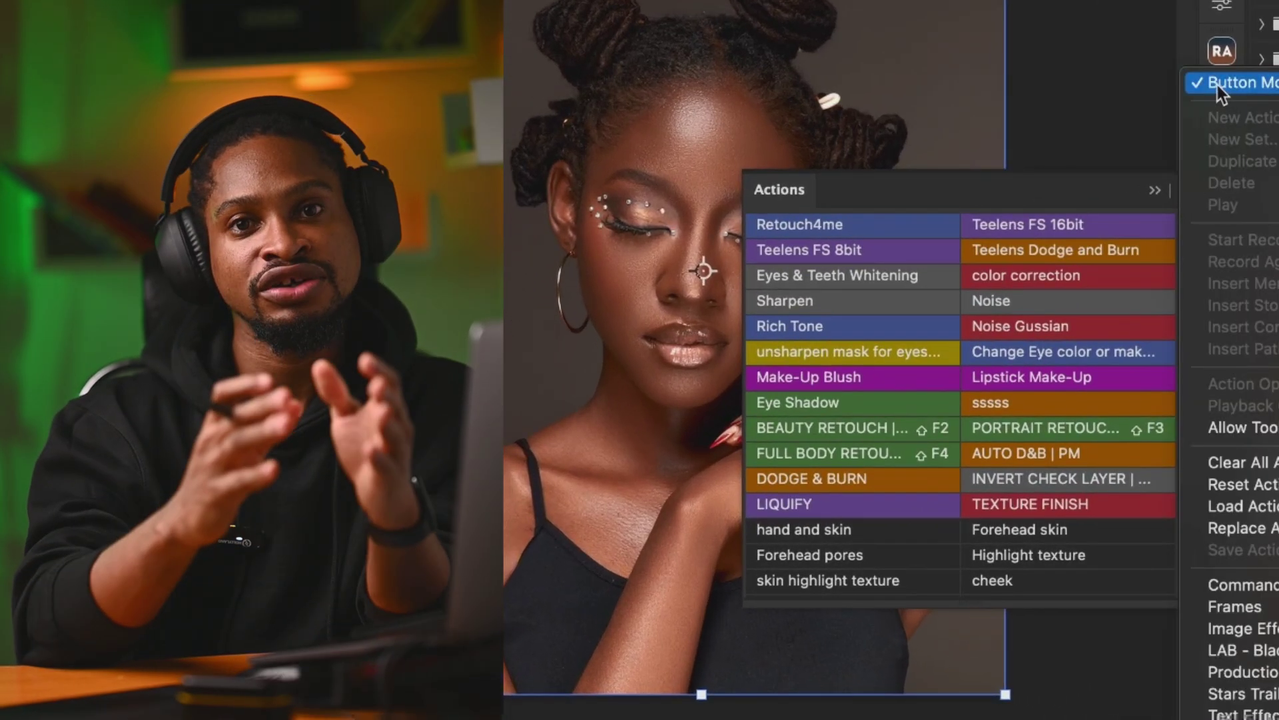
pyautogui.click(1130, 190)
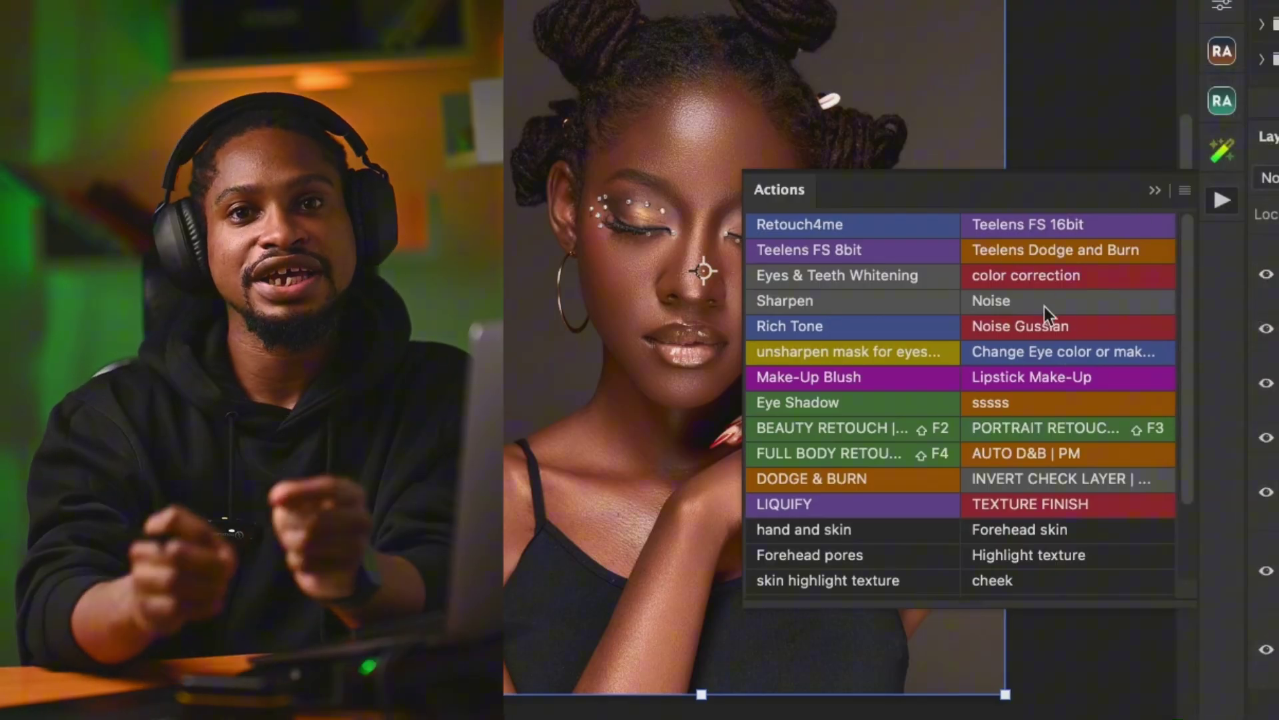